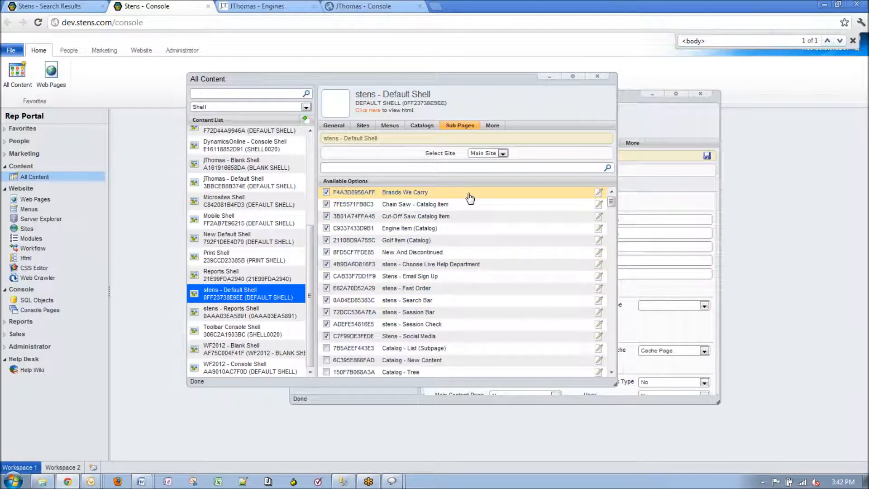
Check the Default Shell's site settings (Blank Shell), then go back to its Sub Pages list
click(365, 130)
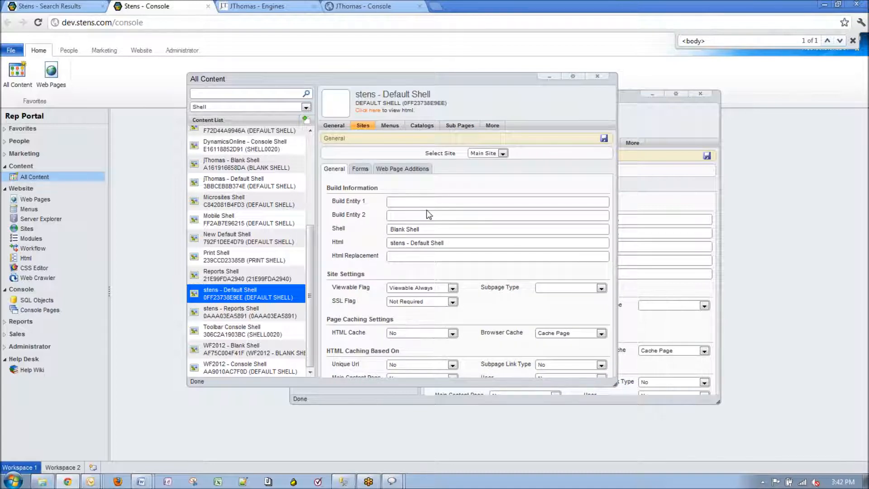
click(456, 131)
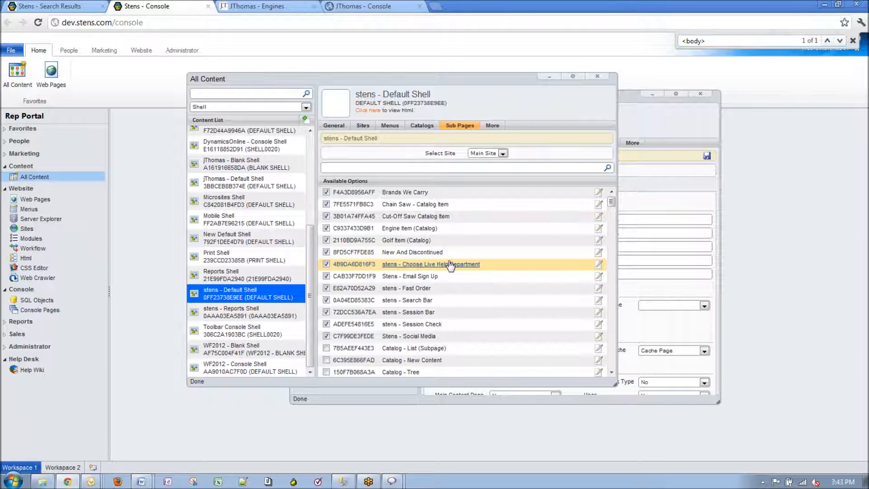
Bring the Search Results content window forward and start a new content item
click(658, 124)
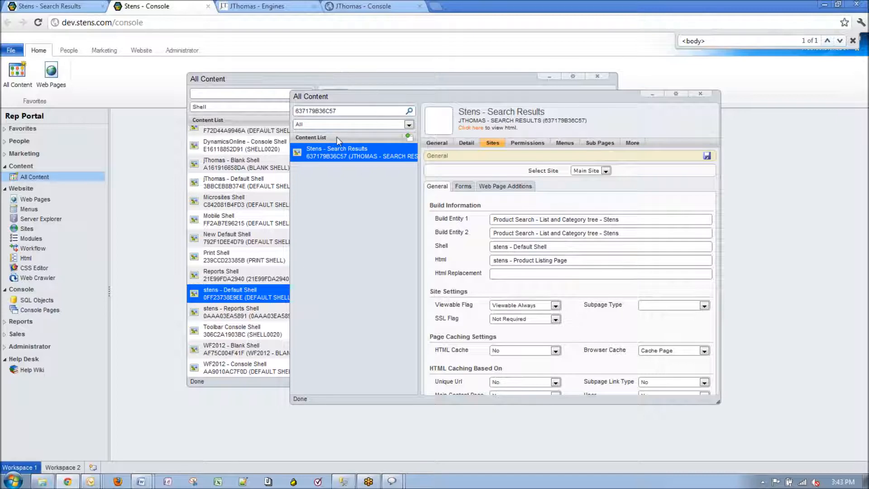
click(408, 136)
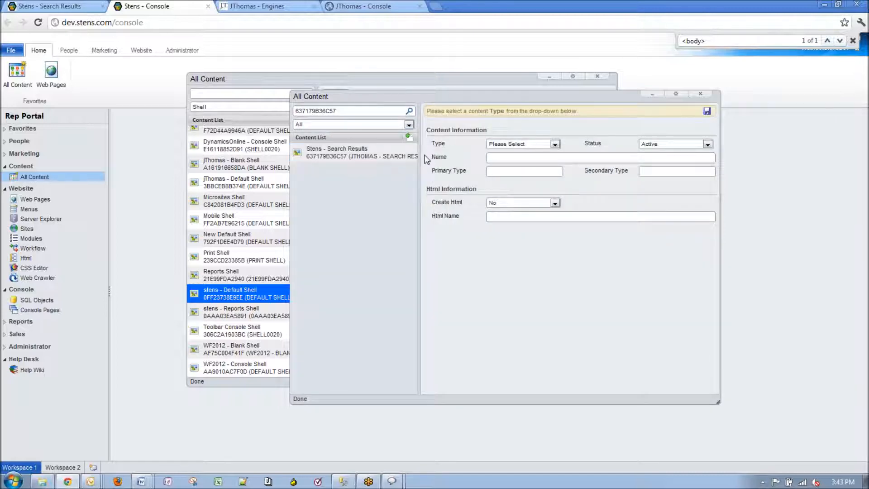
Try the new form's type and Create Html fields, then start copying Stens - Search Results
click(555, 144)
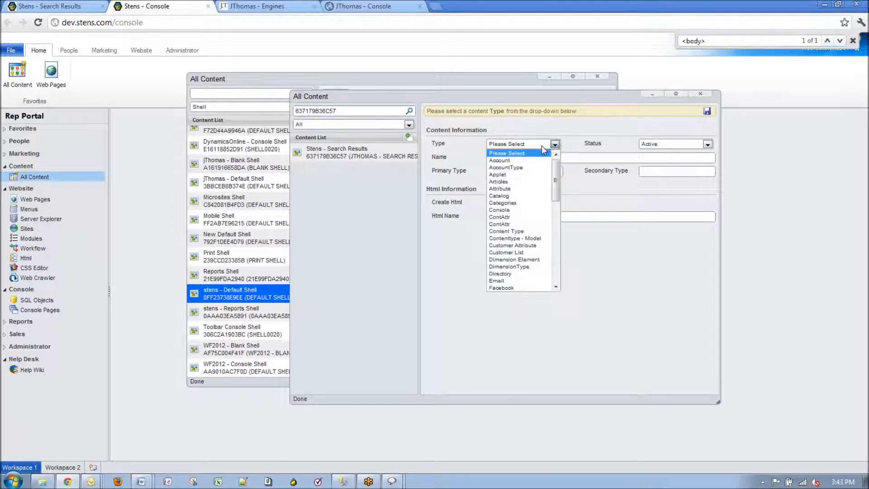
click(604, 128)
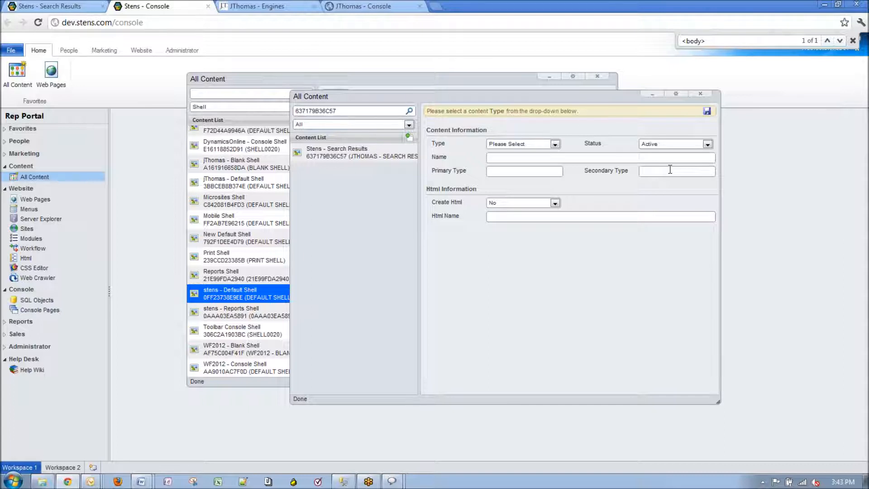
click(525, 171)
click(670, 169)
click(551, 203)
click(531, 215)
click(527, 216)
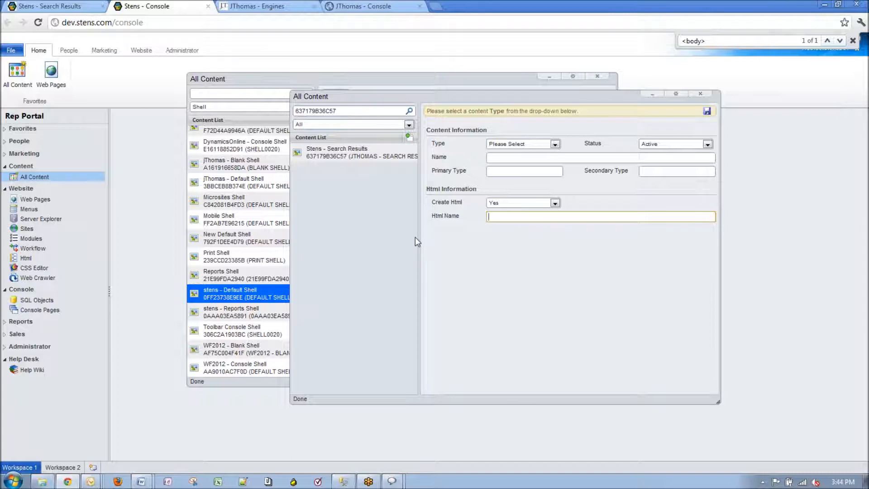
click(344, 154)
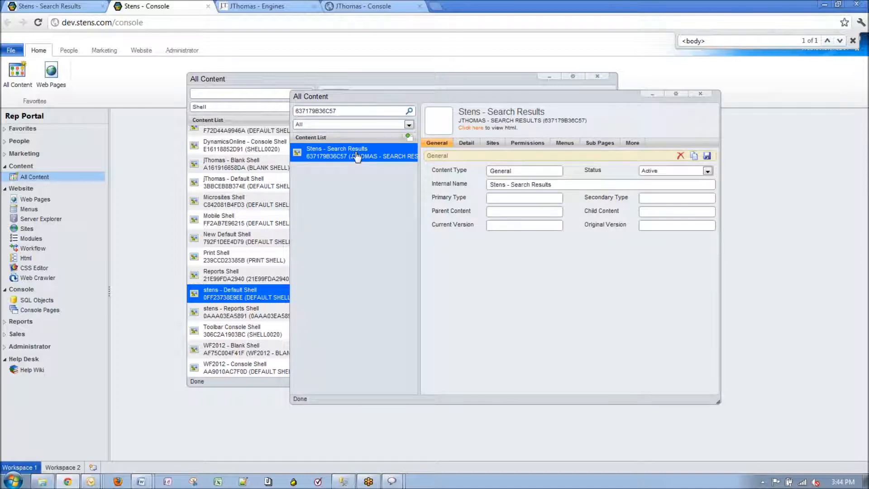
click(694, 156)
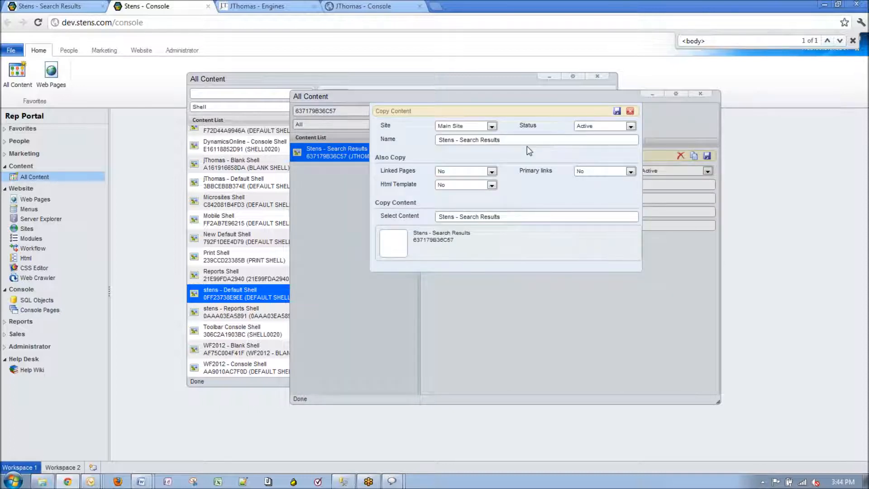
click(491, 127)
click(490, 129)
drag(534, 139, 430, 140)
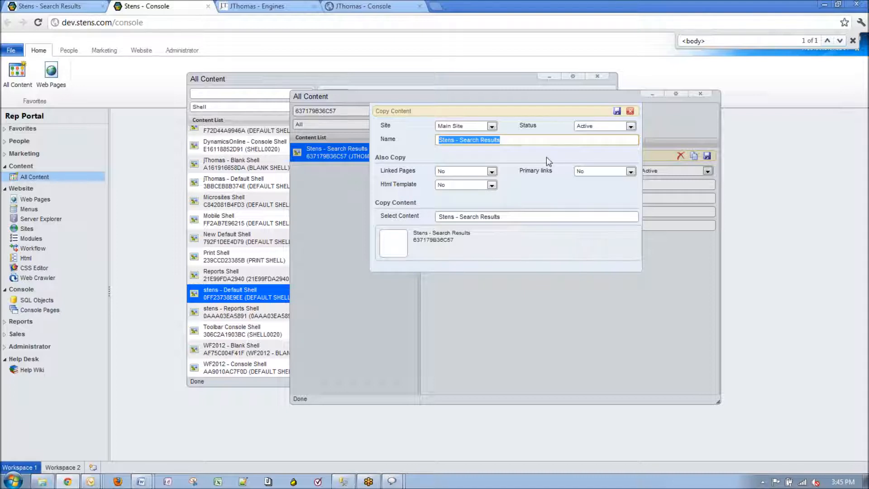
click(508, 140)
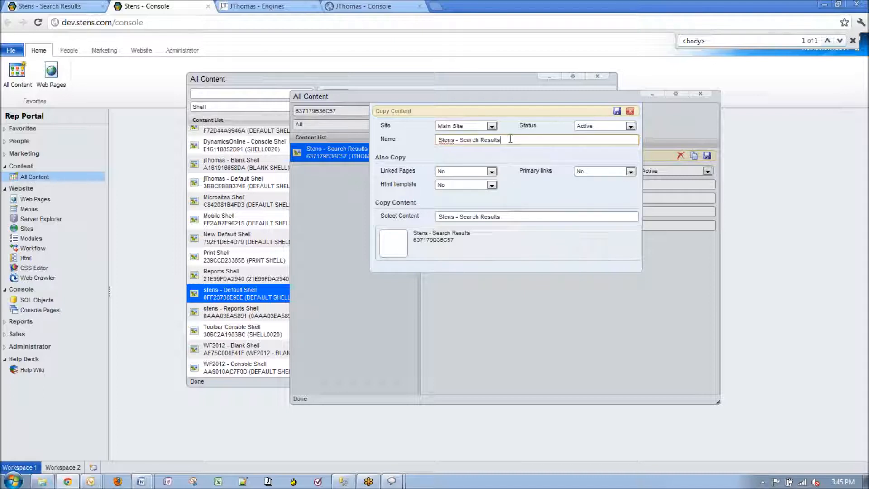
click(471, 172)
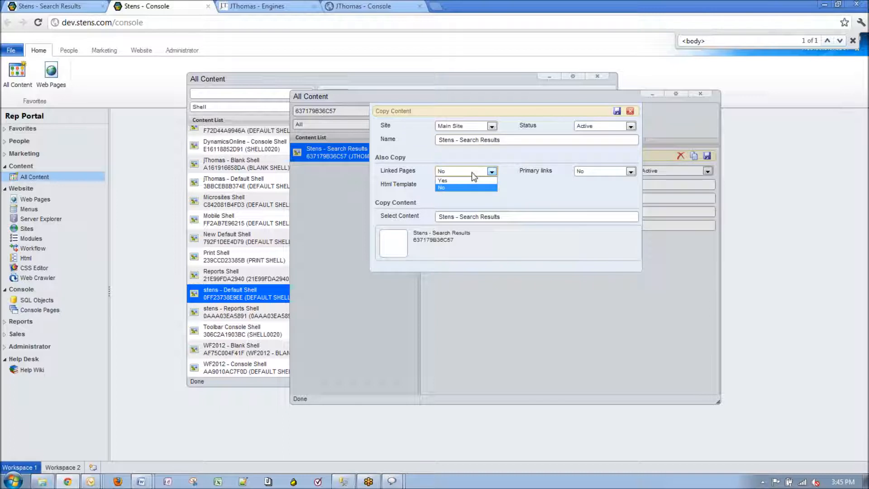
click(474, 173)
click(600, 172)
click(614, 175)
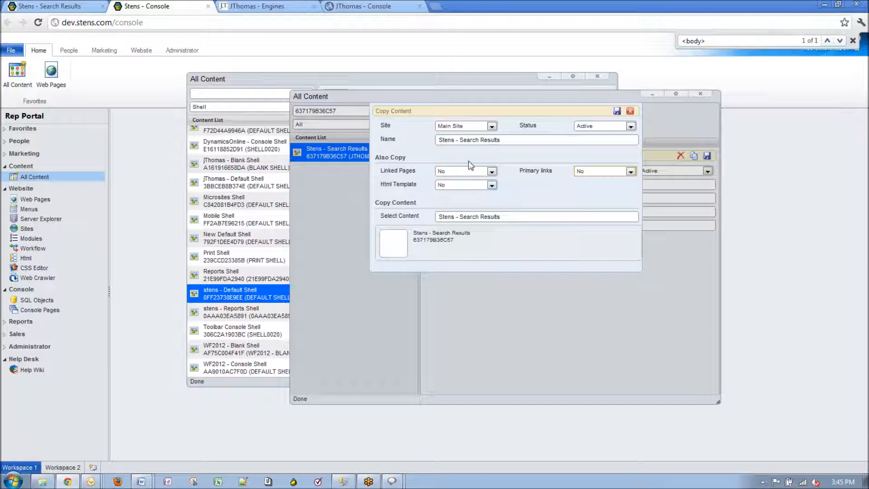
click(81, 3)
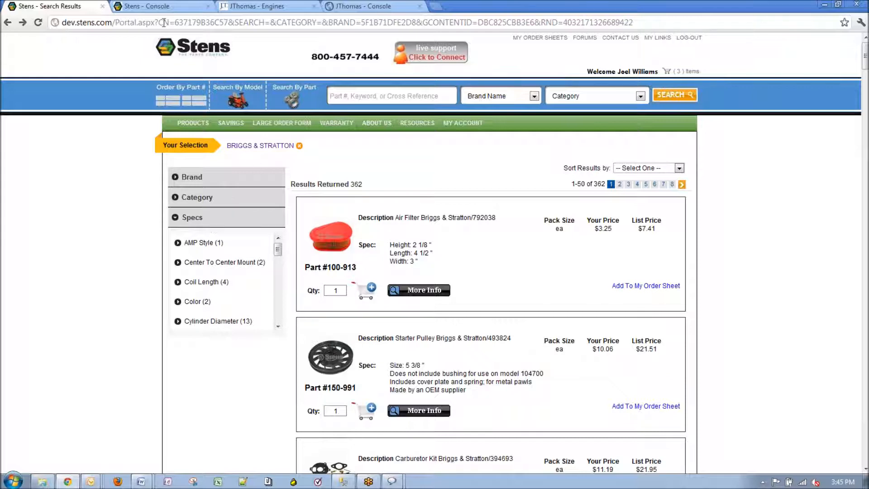
click(162, 7)
click(474, 176)
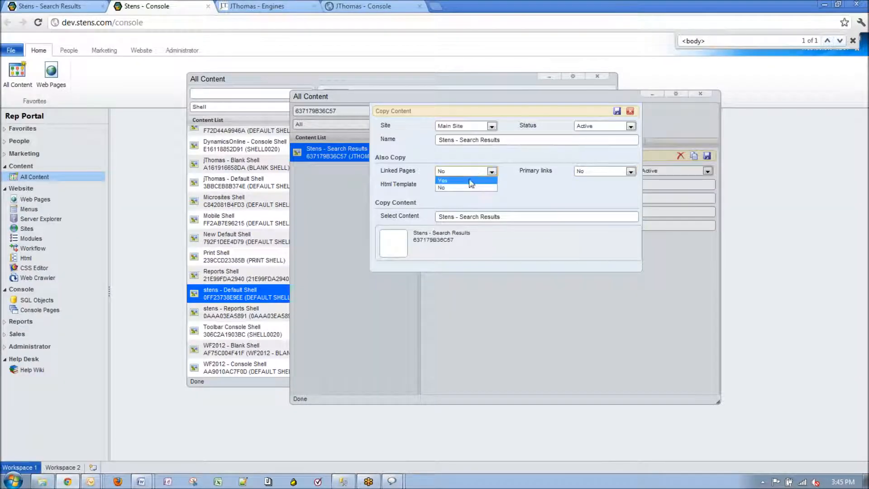
Set Linked Pages to Yes in Copy Content, leaving Primary links at No
click(466, 183)
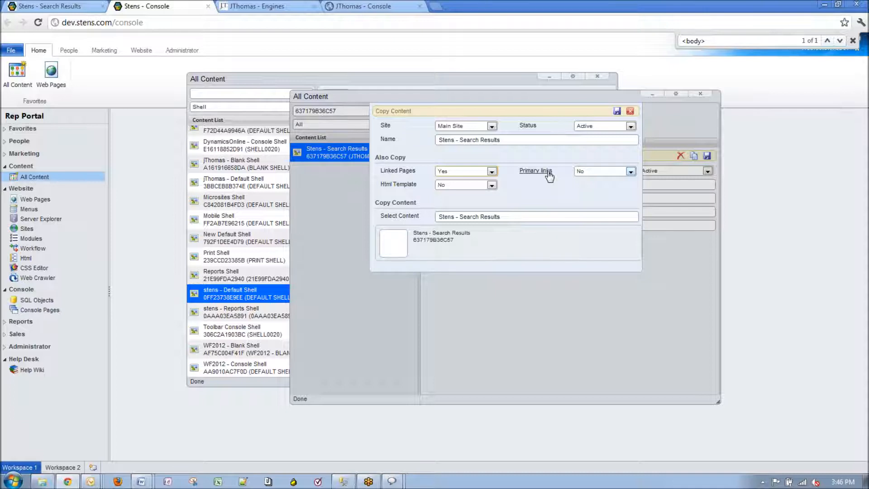
click(596, 173)
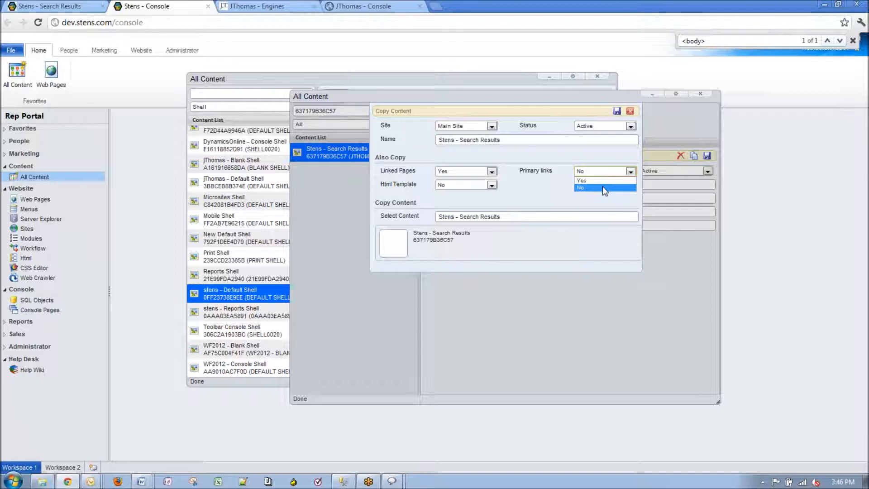
click(603, 186)
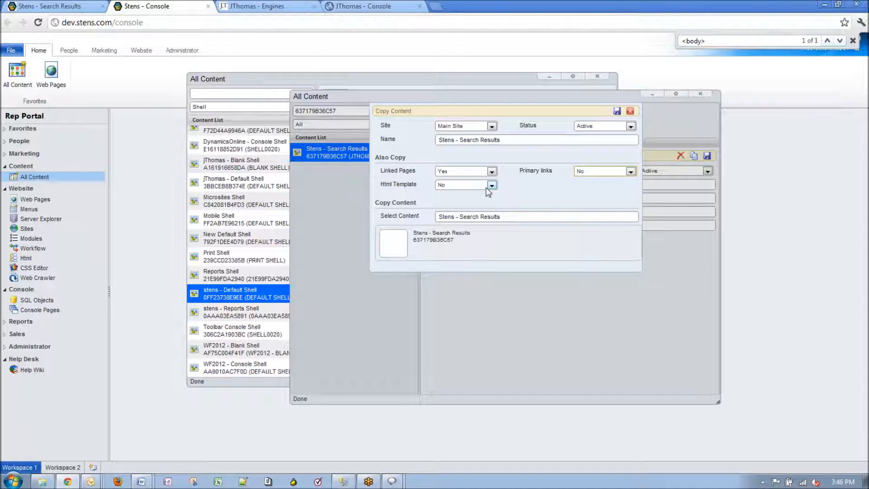
Set the copy's Html Template option to Yes
click(489, 186)
click(488, 189)
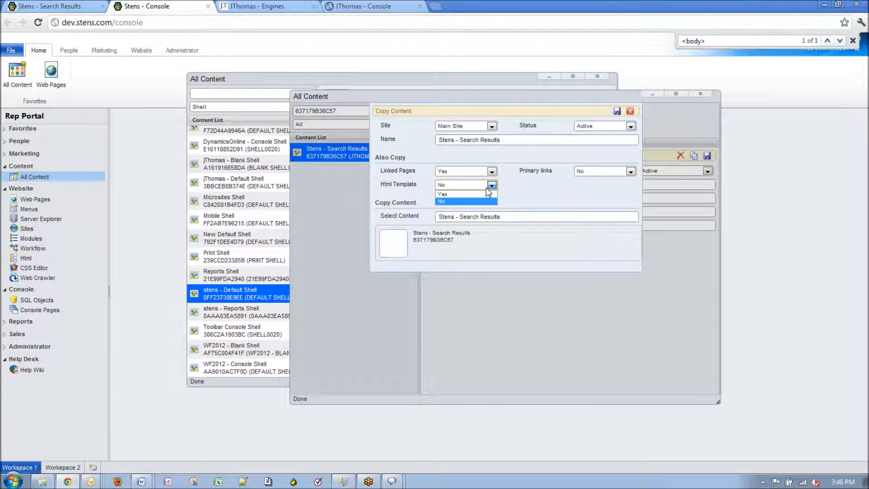
click(479, 194)
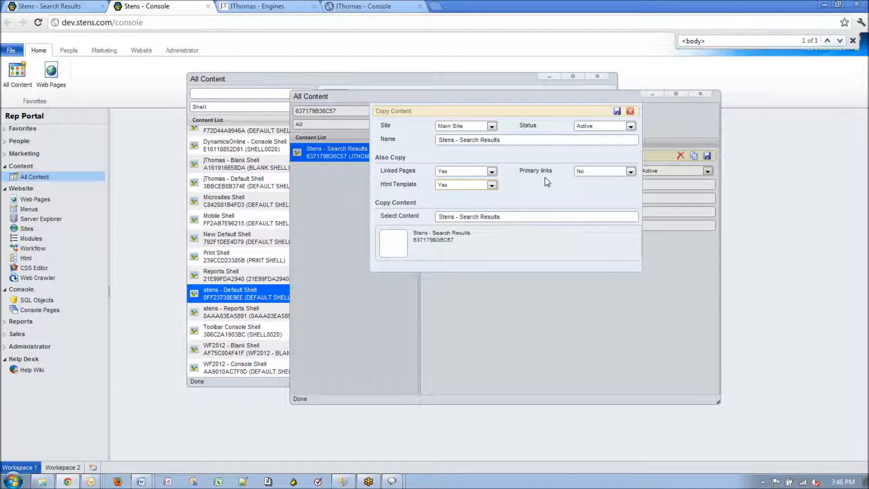
click(471, 186)
click(463, 200)
click(466, 186)
click(466, 198)
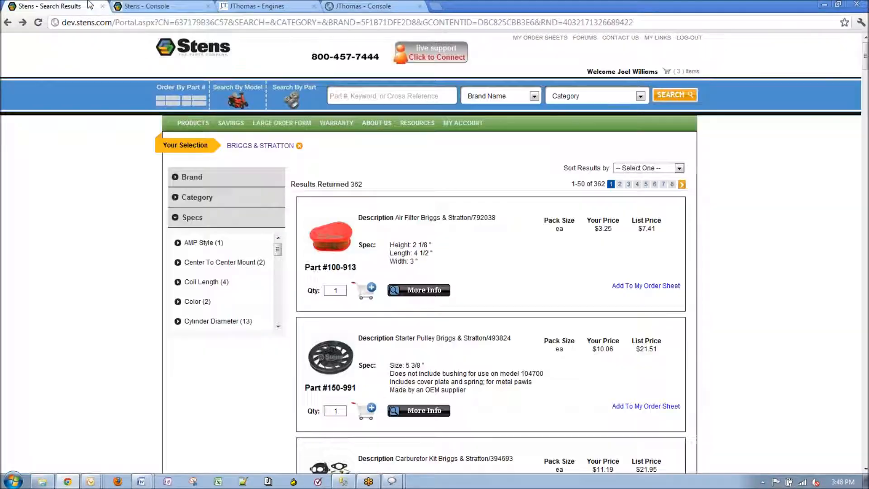
Review the storefront's 362 Briggs & Stratton results, then return to the Copy Content dialog
click(89, 5)
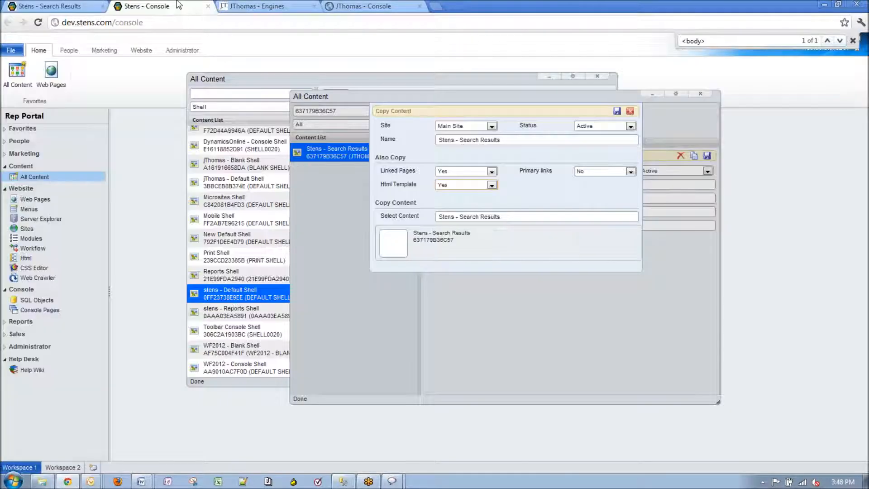
click(178, 5)
Append a test suffix to the copy's name, then close Copy Content without copying
click(526, 142)
text(- Joel Test)
click(631, 112)
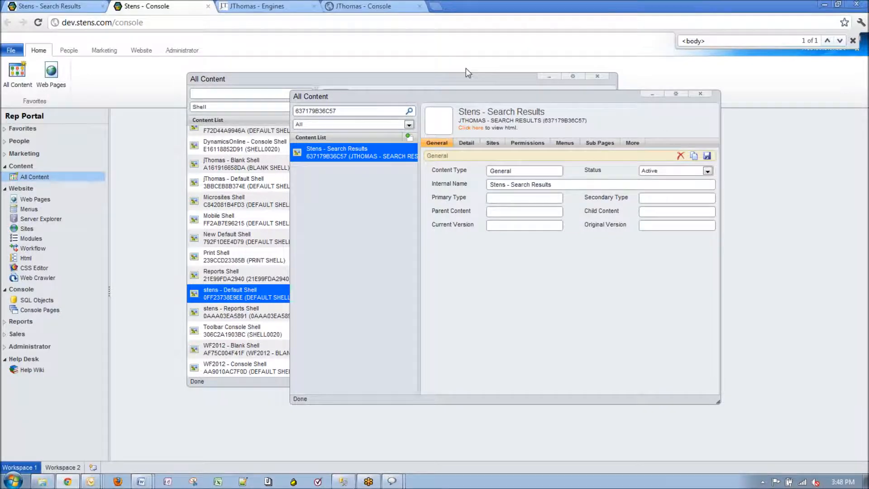
Bring back the Default Shell sub-pages, then view the storefront's 362 Briggs & Stratton results
click(455, 80)
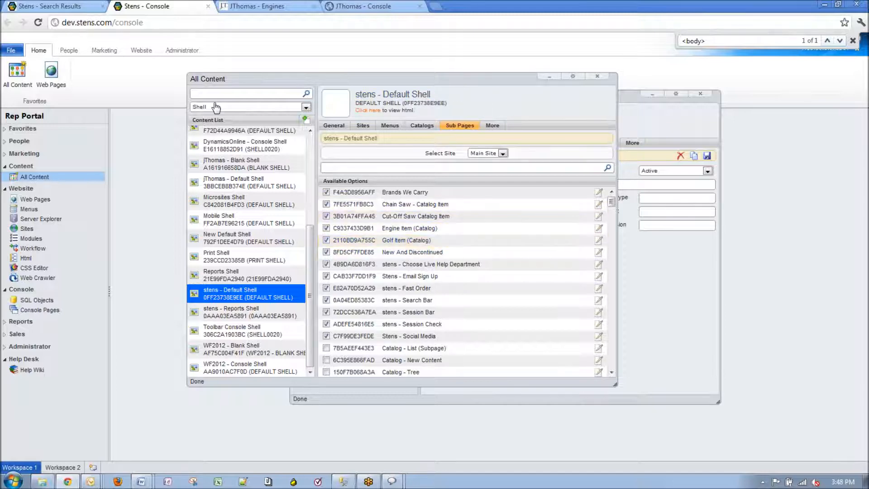
click(56, 6)
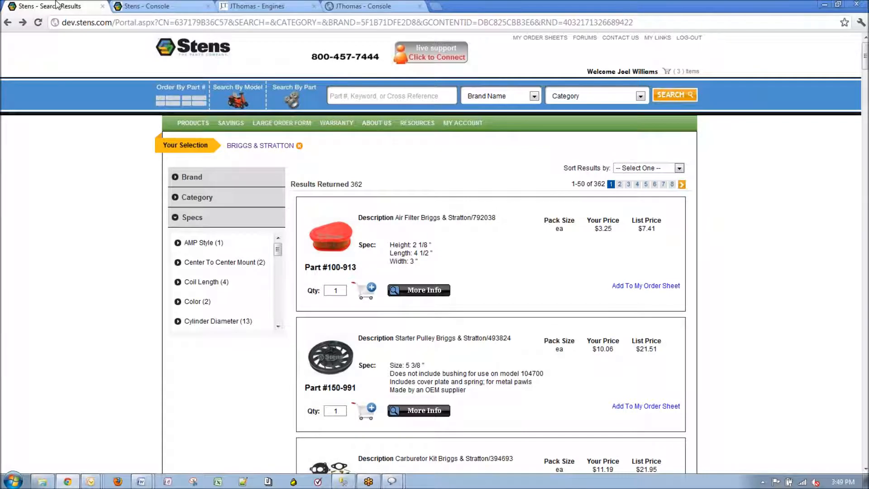
Switch the storefront header to Order By Part #, then return to the console
click(195, 97)
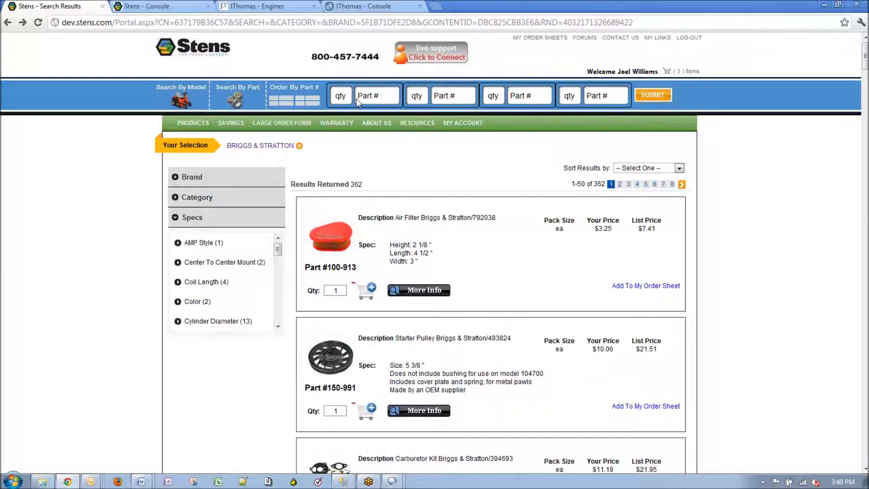
mouse_move(658, 39)
click(198, 6)
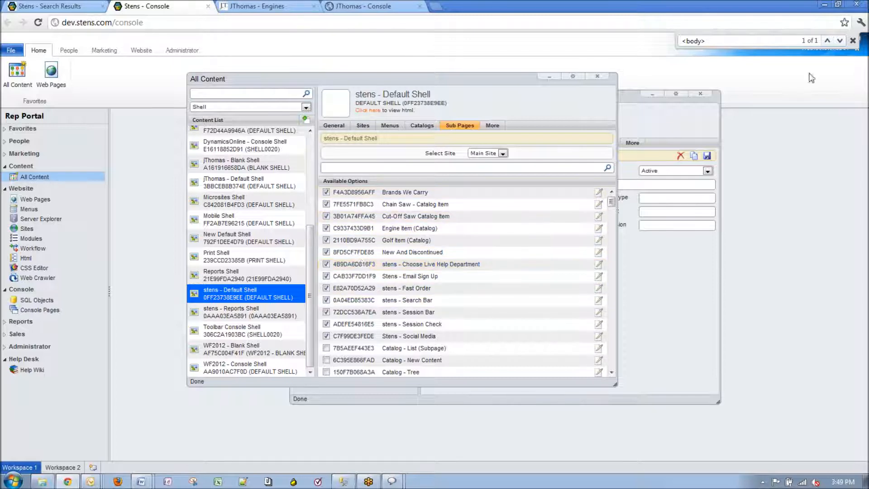
Close the find bar and open stens - Fast Order's Main Site settings with the FASTORDER replacement
click(853, 41)
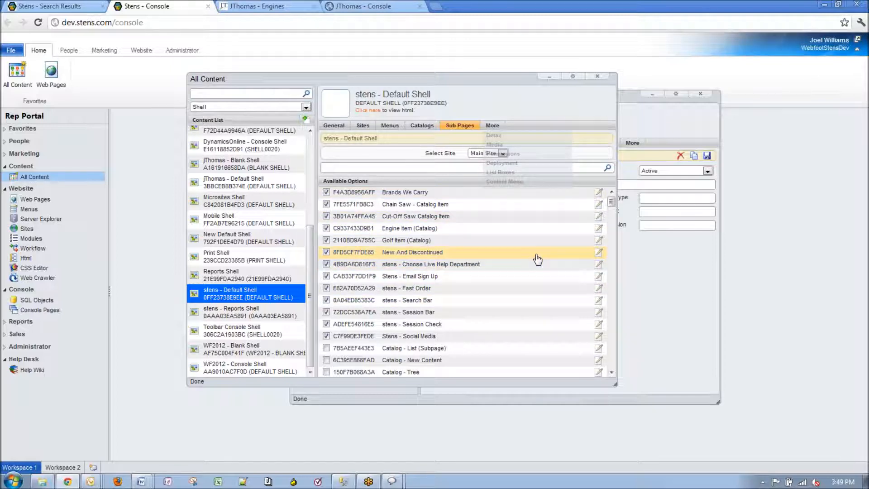
double_click(408, 288)
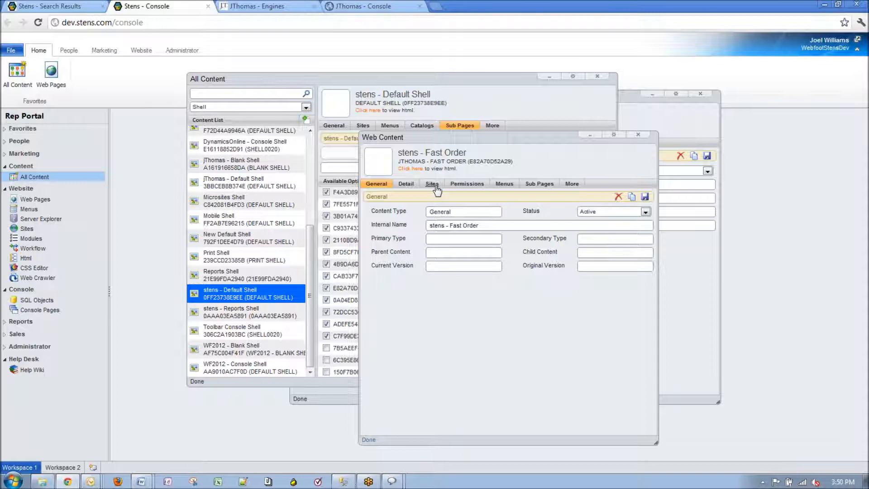
click(434, 188)
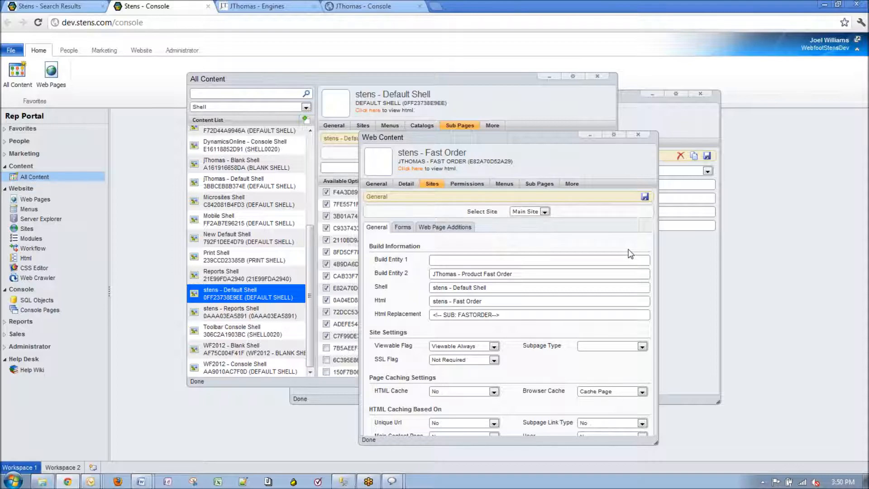
Check the Search Results content's Sites settings, then select the Fast Order content ID E82A70D52A29
click(359, 124)
click(679, 116)
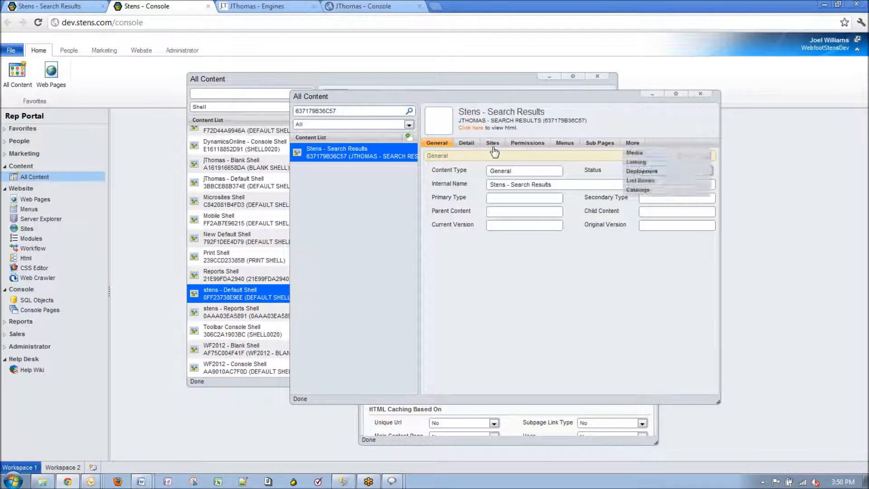
click(492, 141)
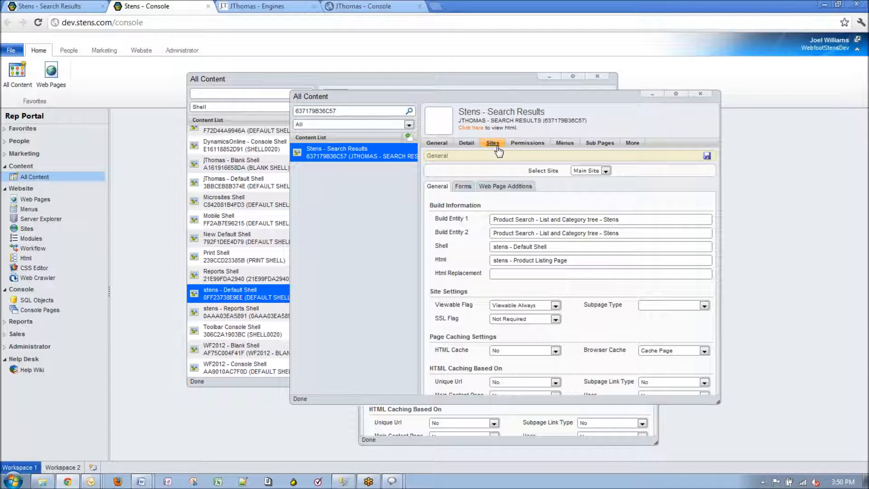
click(461, 443)
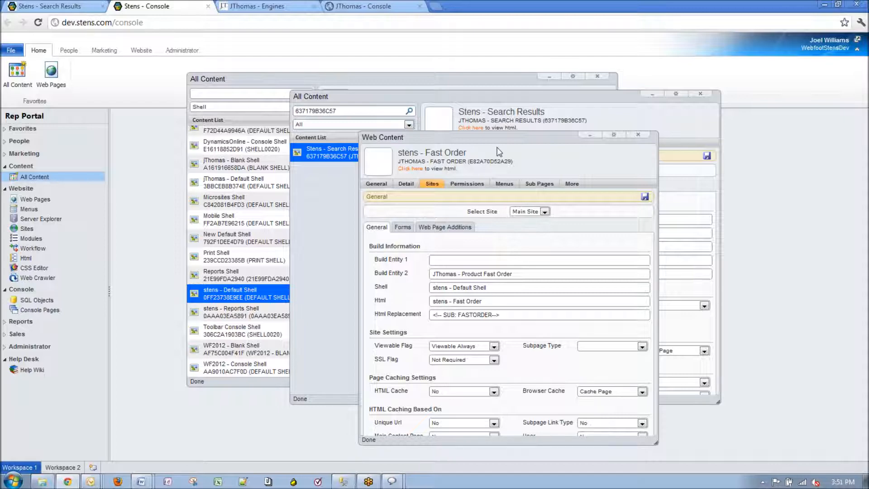
drag(512, 162, 469, 162)
key(ctrl+c)
Load the Search Results URL with content ID E82A70D52A29 pasted in, then return to the console
click(97, 6)
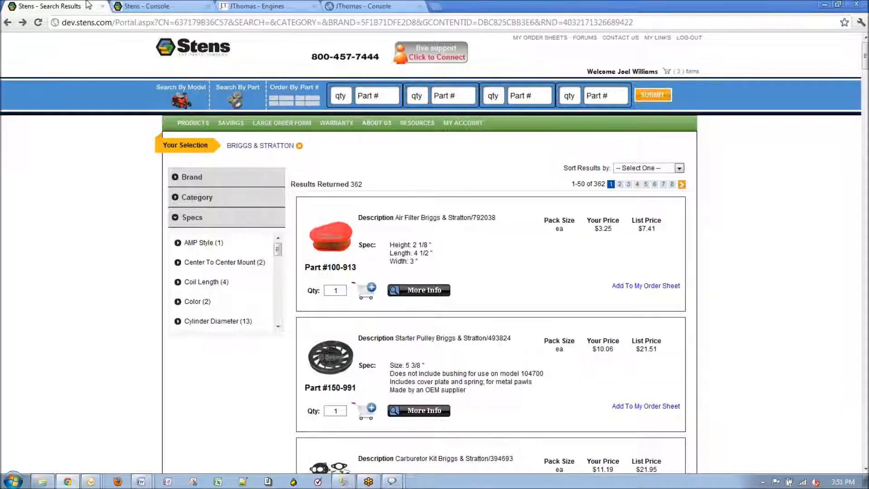
drag(175, 22, 814, 17)
key(ctrl+v)
key(Return)
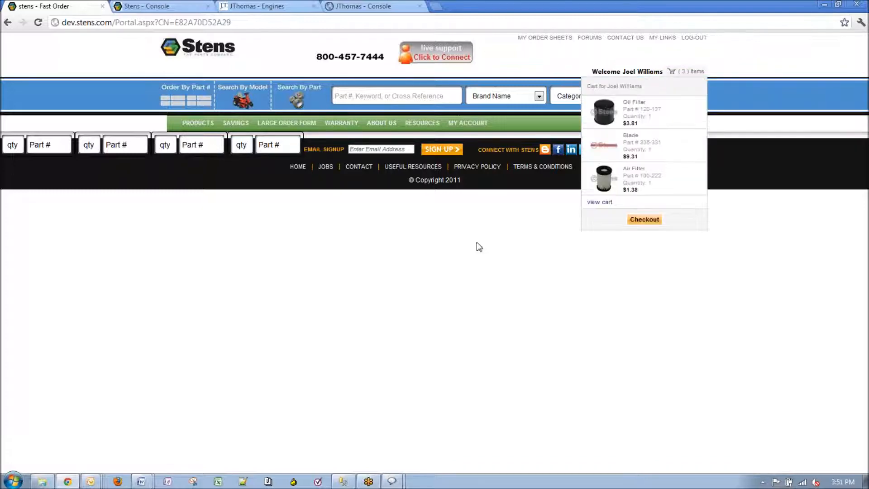
click(172, 7)
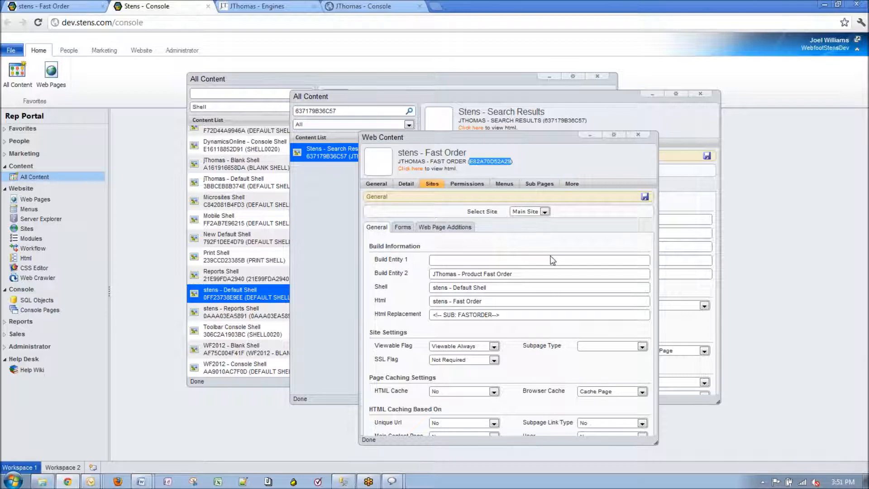
Review the Fast Order Body and FastOrderRow HTML templates and select the !R! placeholder after Partnumber
click(410, 169)
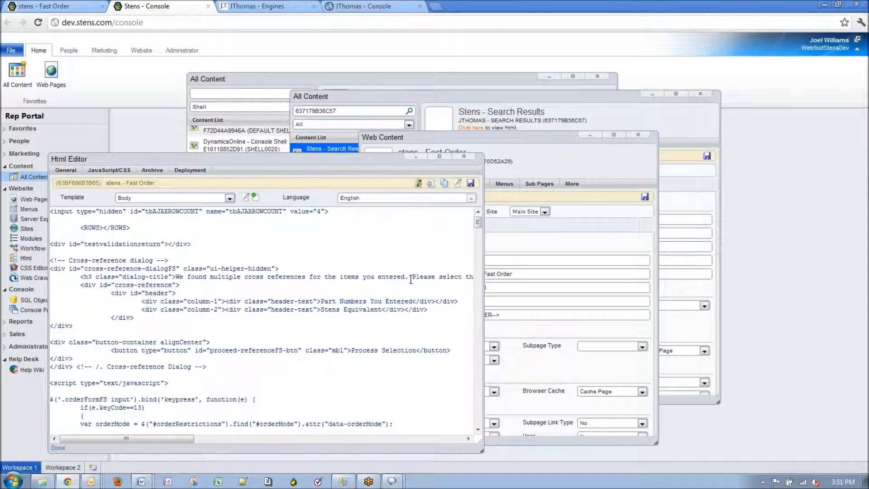
click(216, 198)
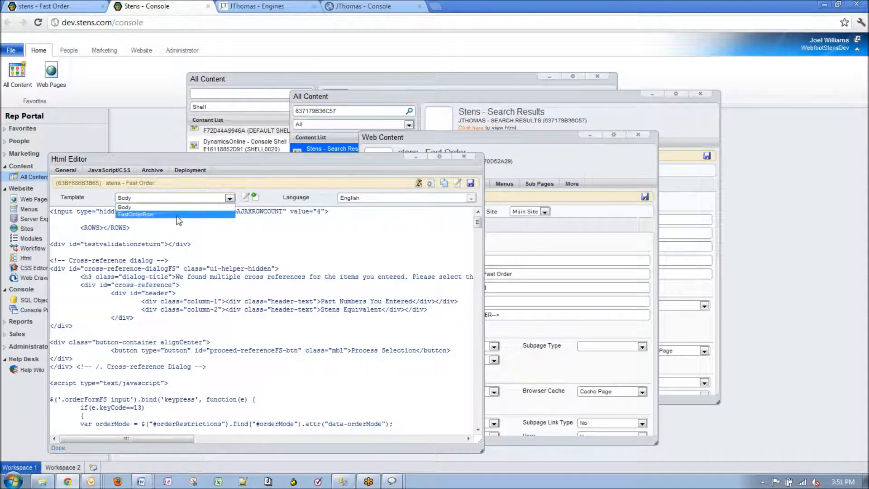
click(179, 219)
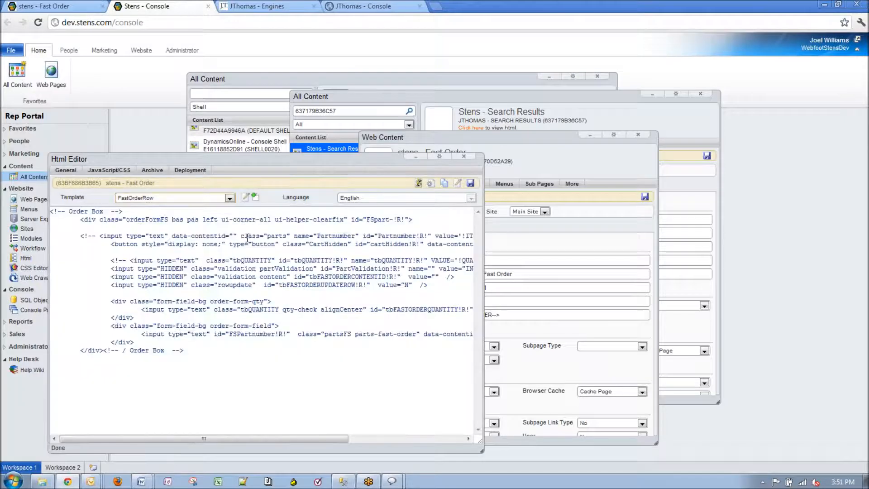
click(195, 198)
click(215, 207)
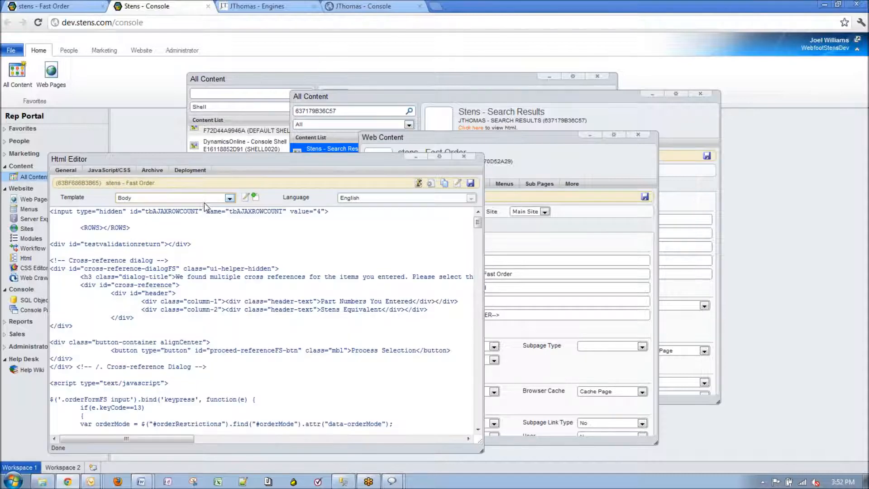
click(198, 199)
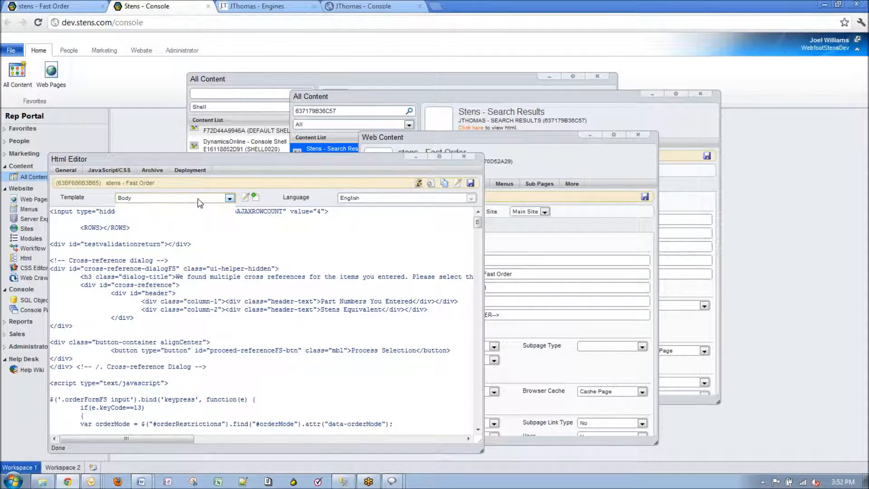
click(185, 209)
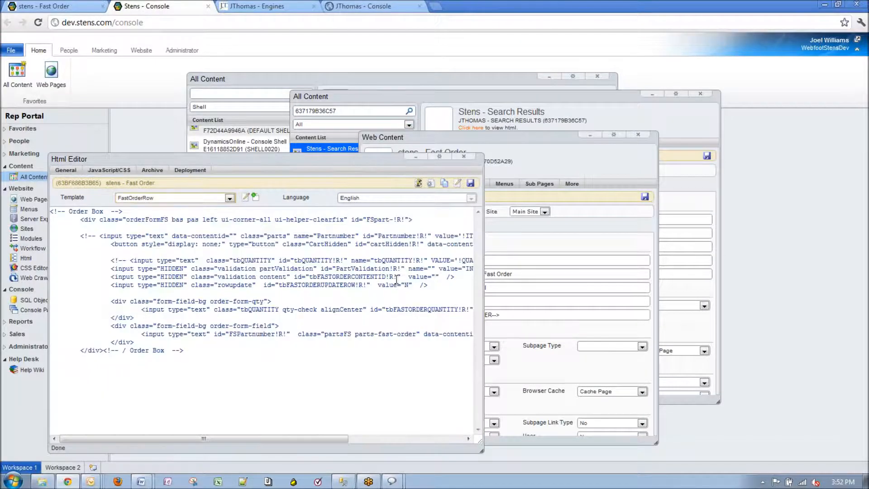
drag(417, 237, 427, 238)
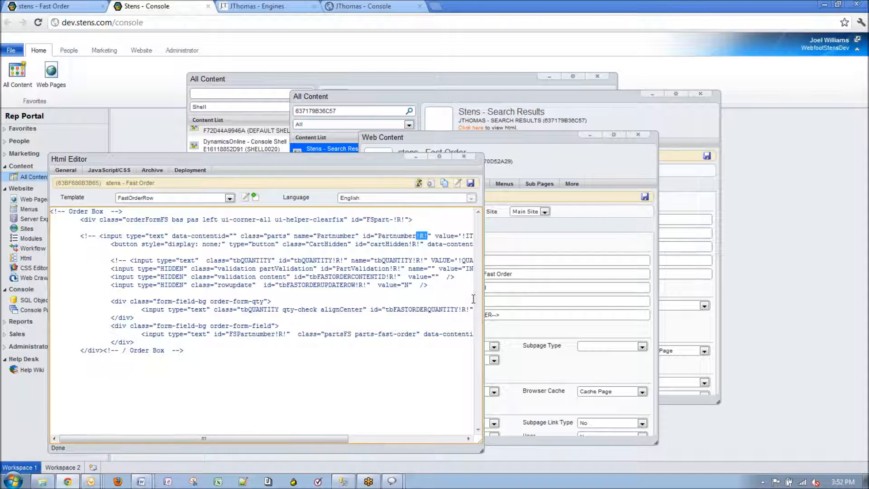
key(ctrl+shift+Tab)
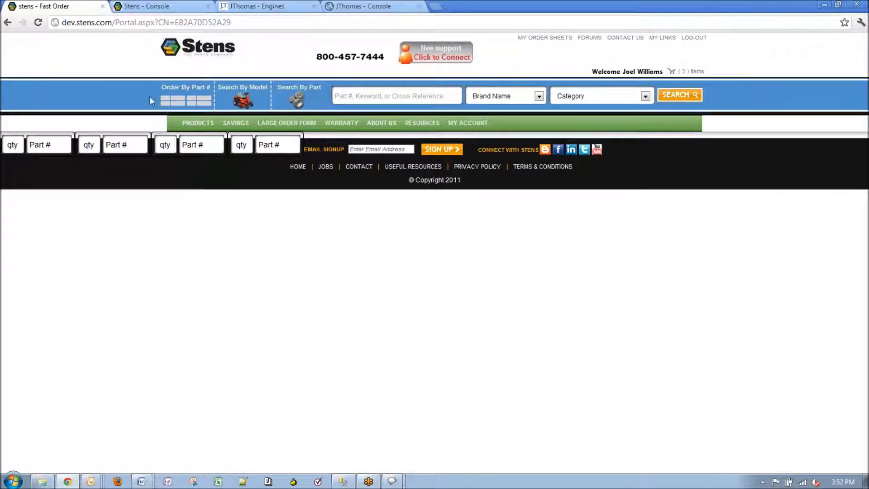
On the Search Results page, switch to Order By Part # and try the first two qty/Part # fields
click(8, 23)
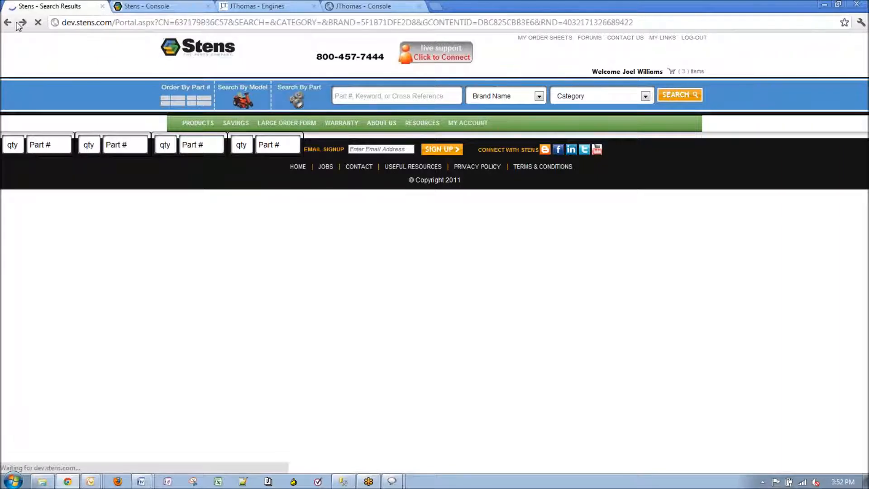
click(199, 97)
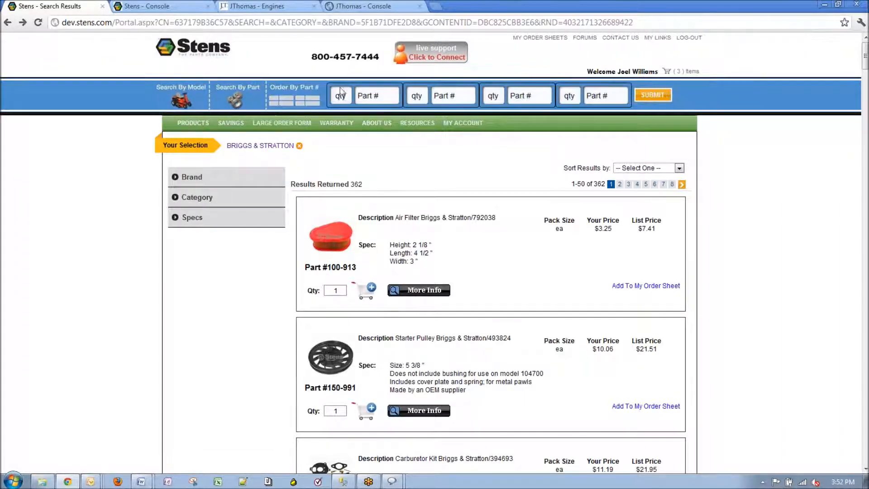
click(344, 96)
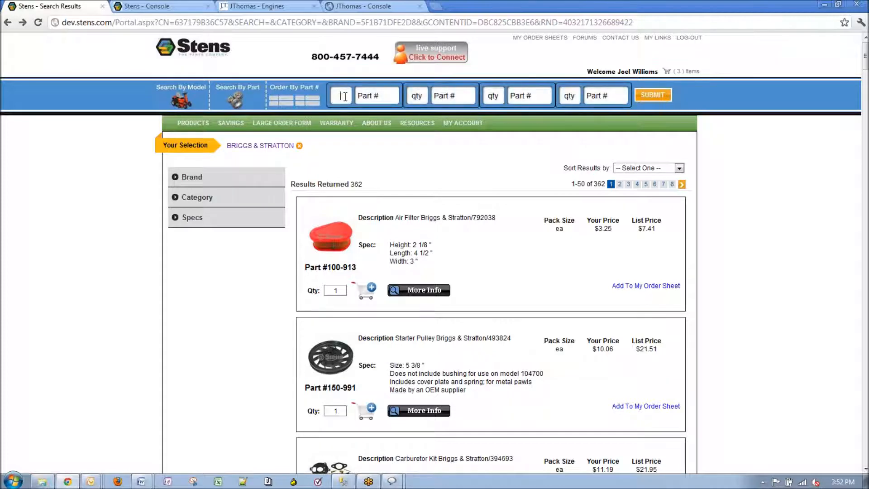
click(366, 96)
click(420, 96)
click(442, 98)
click(145, 6)
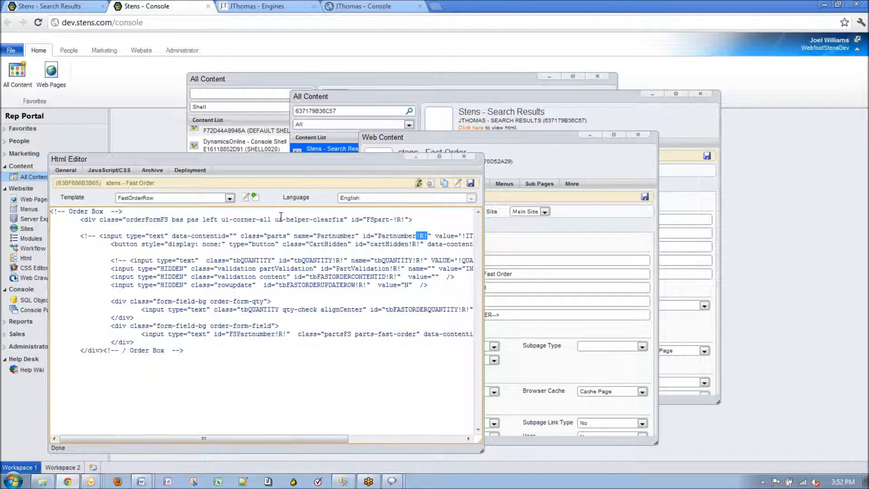
Switch the Html Editor back to the Body template and close it
click(222, 198)
click(181, 212)
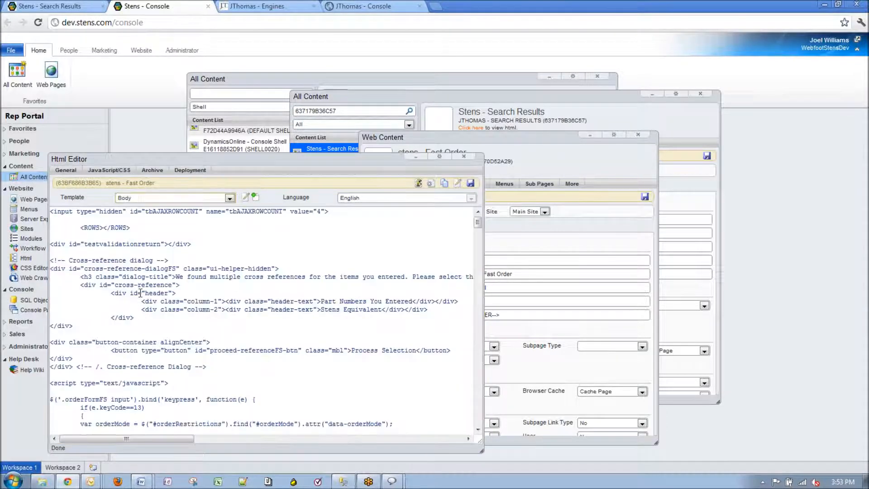
click(466, 156)
Check Fast Order's Web Page Additions Header Tag and General settings, then bring Search Results forward
click(458, 228)
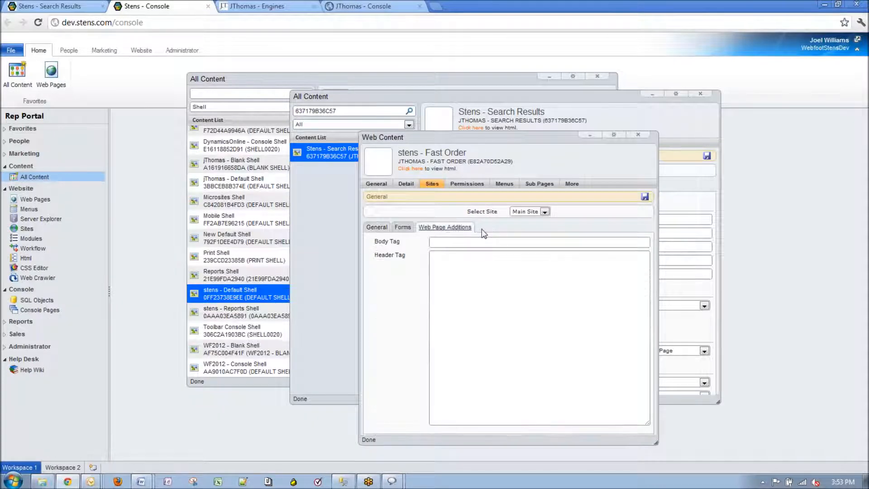
click(448, 270)
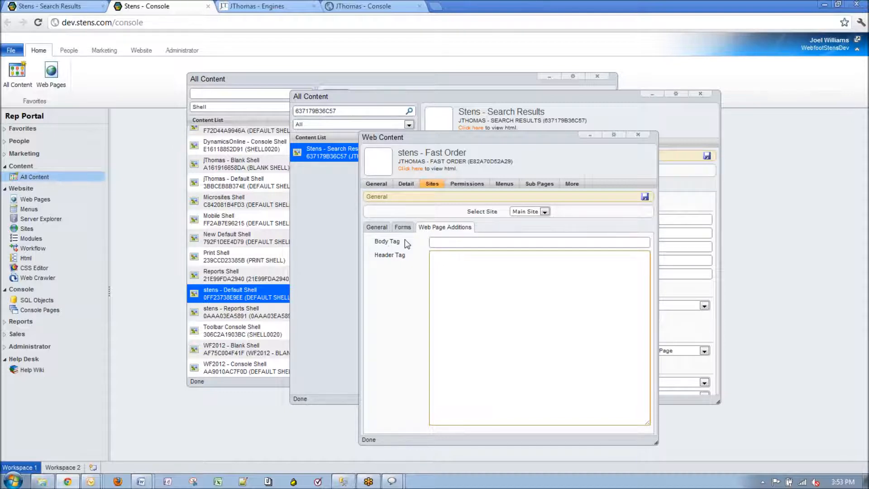
click(377, 227)
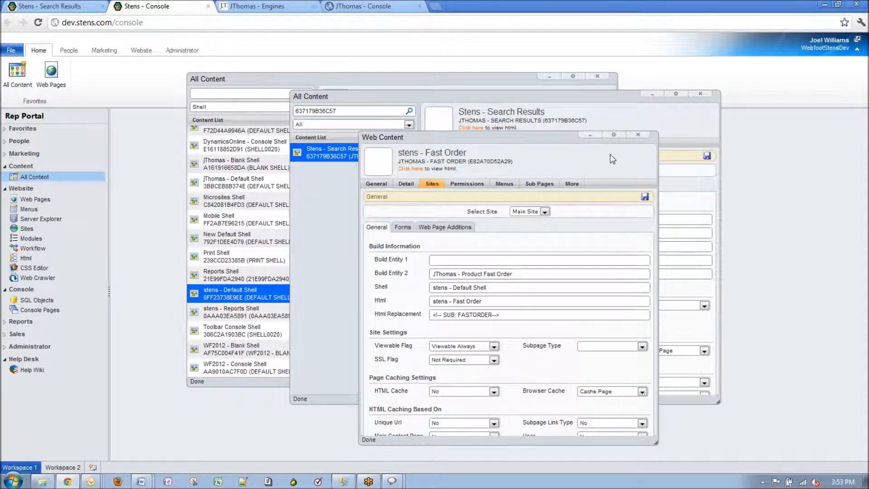
click(630, 112)
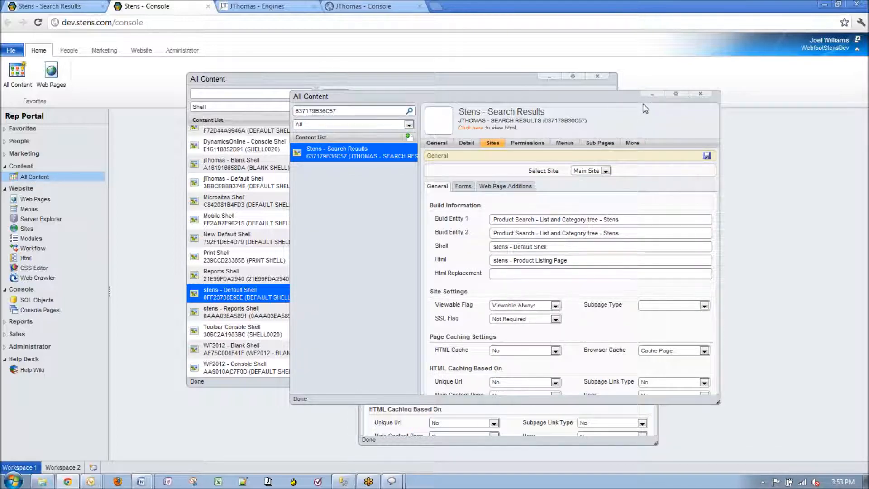
Show stens - Default Shell's General properties and its Sub Pages list, with Fast Order and Search Bar checked
click(424, 79)
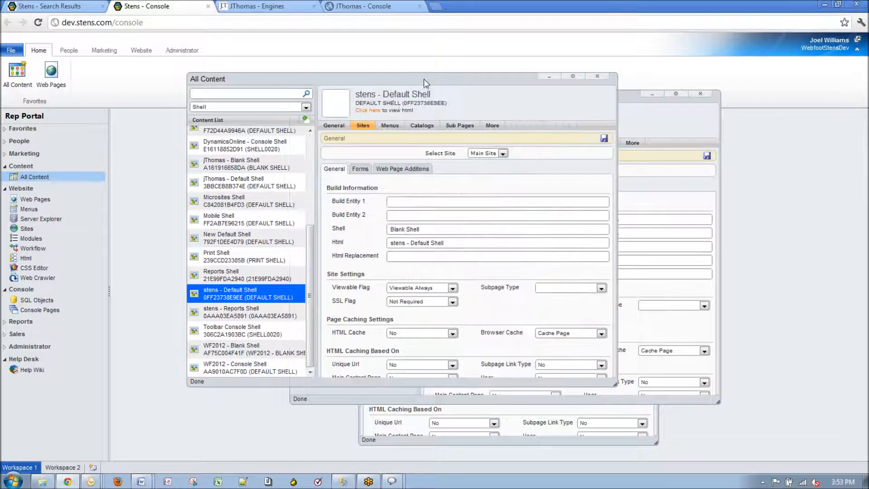
click(340, 124)
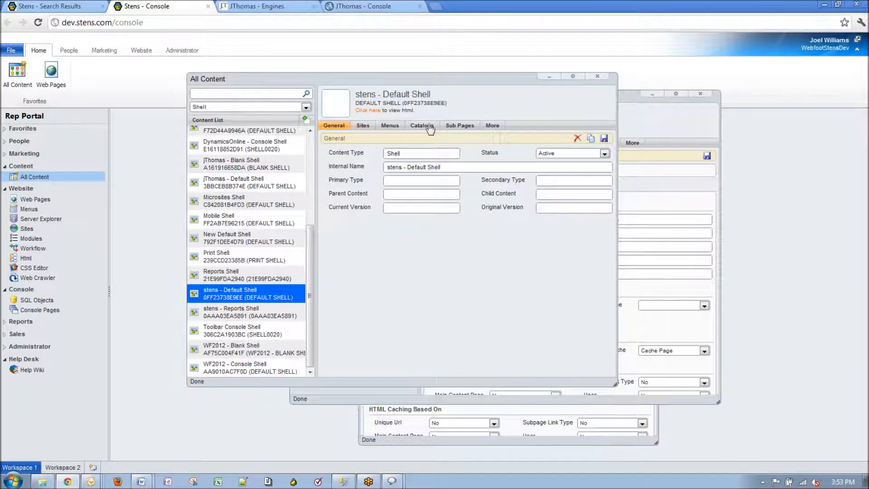
click(458, 126)
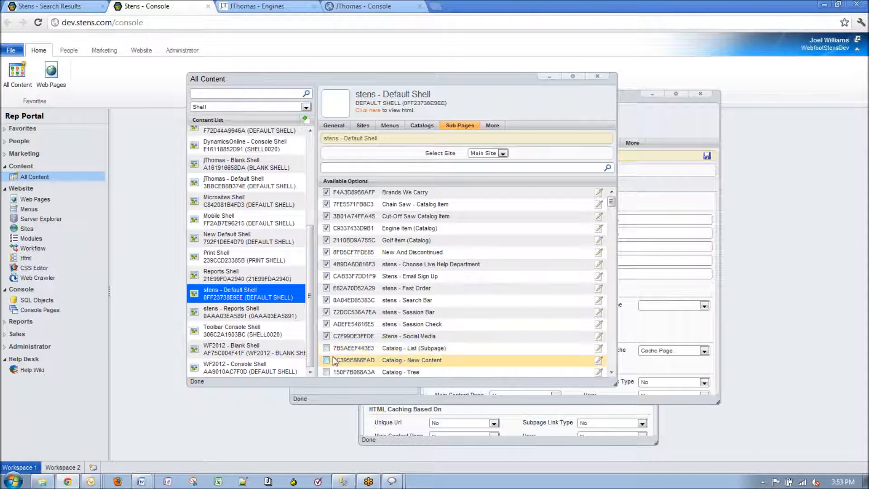
drag(338, 73, 256, 61)
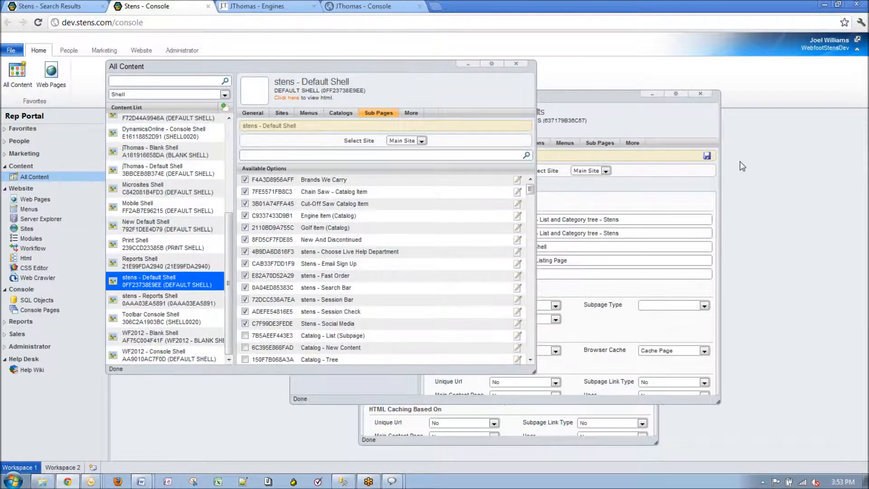
click(665, 132)
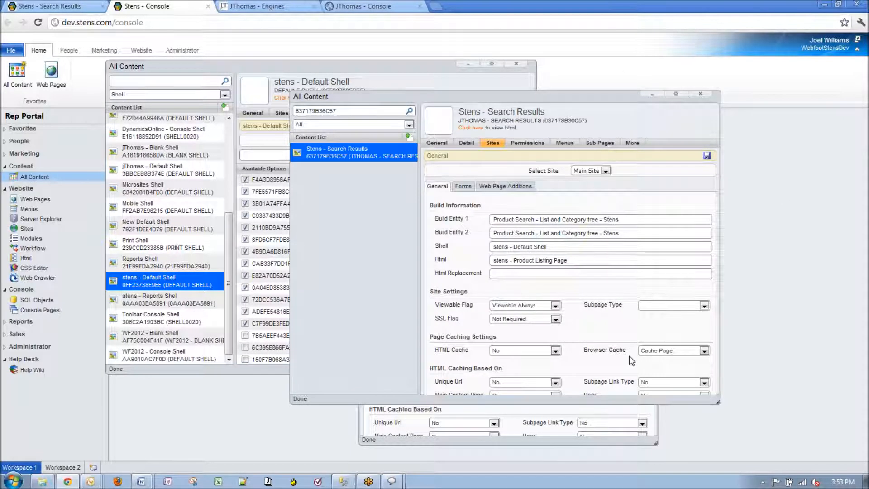
Review Fast Order's <!-- SUB: FASTORDER--> Html Replacement value, then open the Default Shell's HTML
click(560, 443)
drag(492, 135, 501, 90)
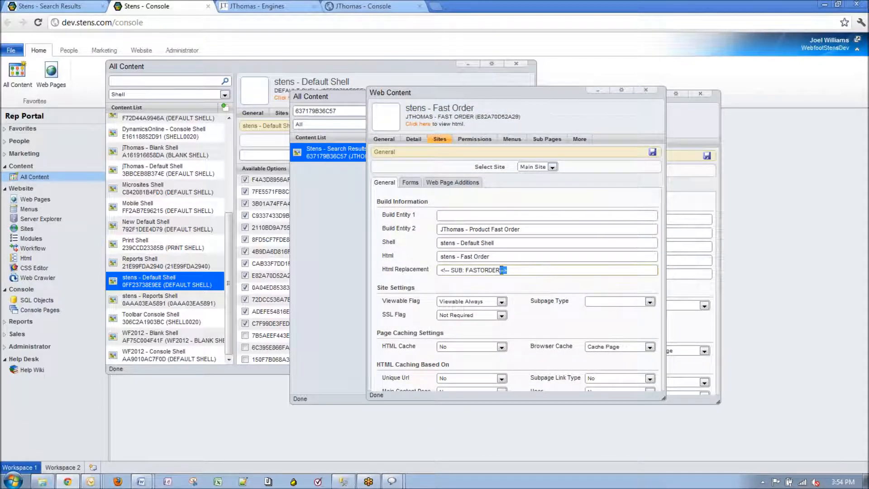
drag(505, 270, 235, 277)
click(539, 270)
drag(520, 270, 438, 268)
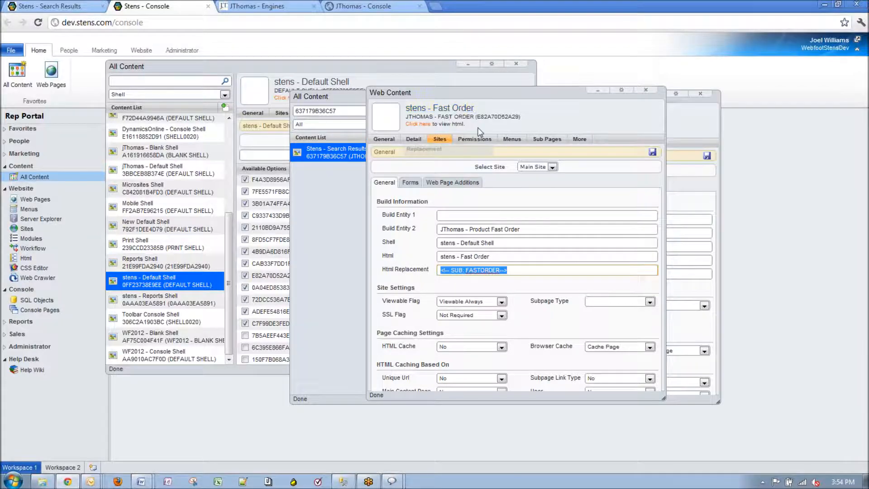
click(451, 272)
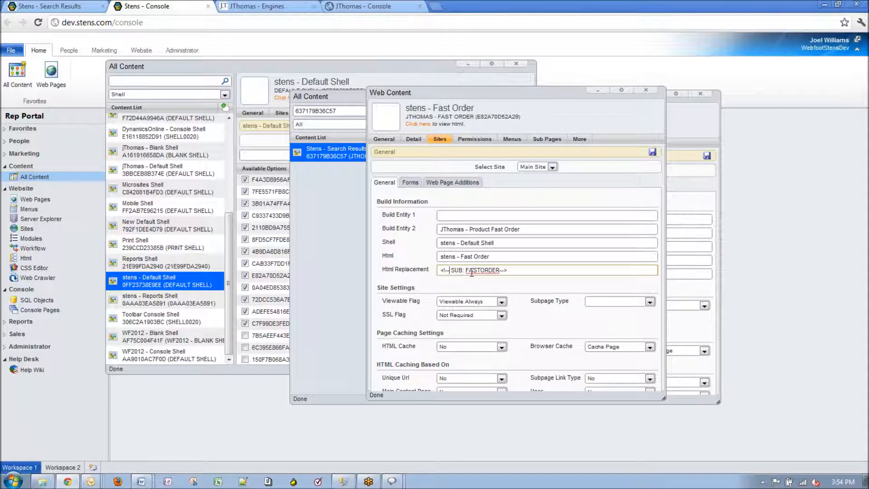
click(352, 66)
click(299, 99)
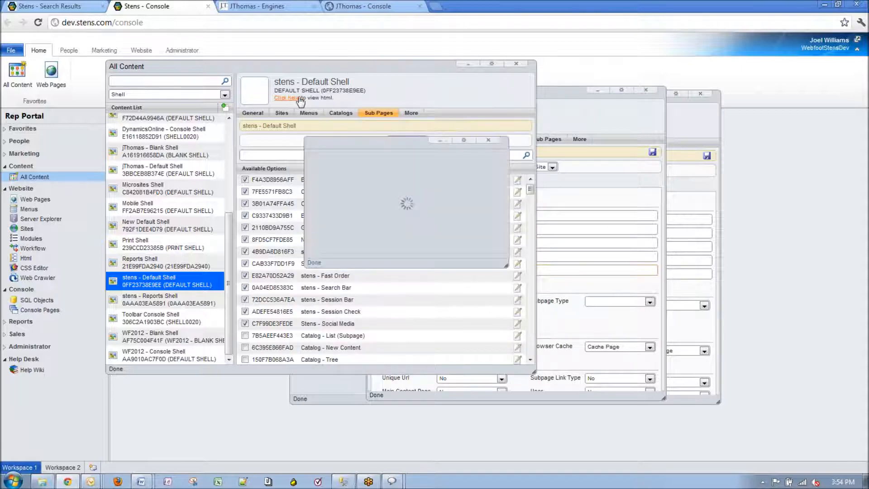
Search the Default Shell HTML for 'fastord', then select all of its code for Notepad++
key(ctrl+f)
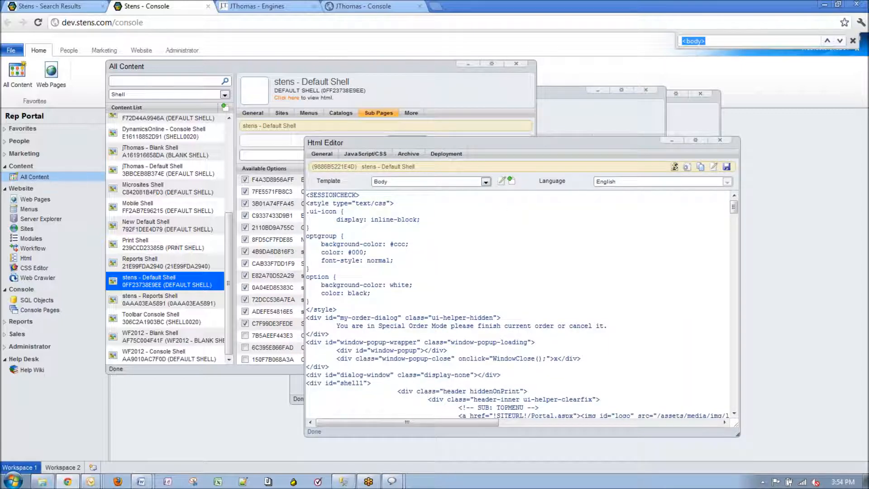
text(fastorder)
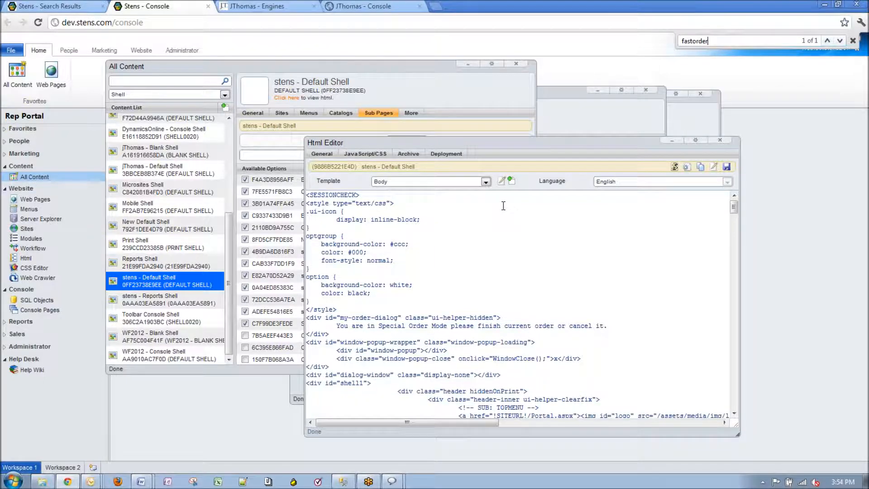
scroll(503, 205, down, 10)
scroll(521, 245, down, 15)
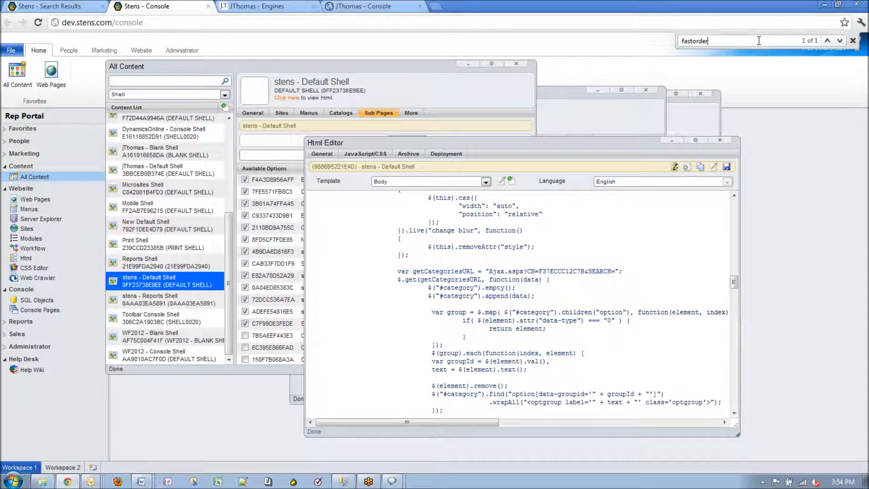
drag(538, 141, 498, 127)
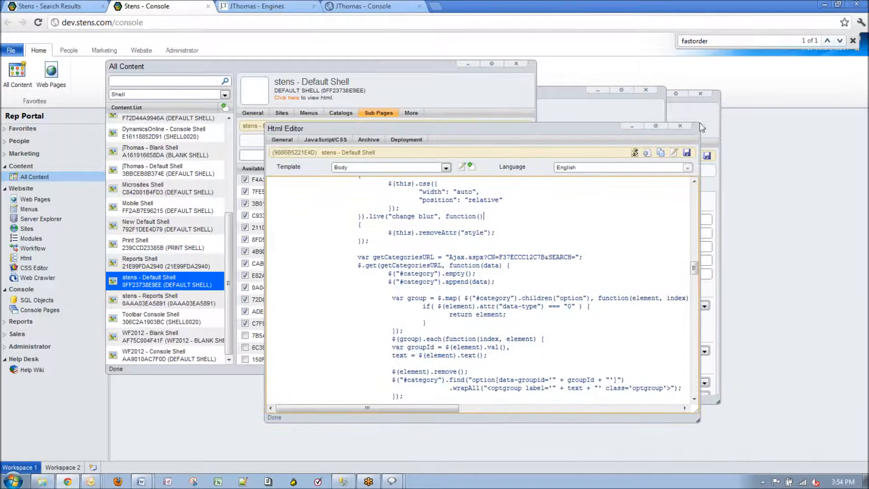
click(840, 41)
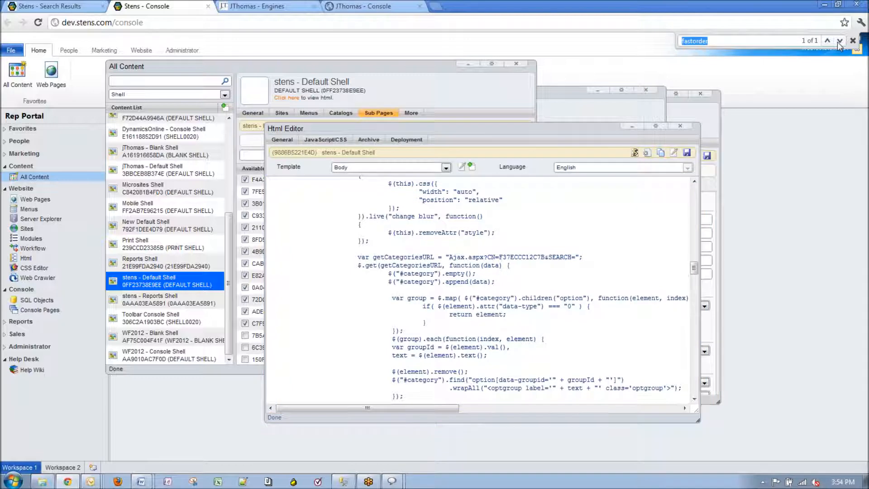
click(632, 184)
scroll(606, 221, up, 15)
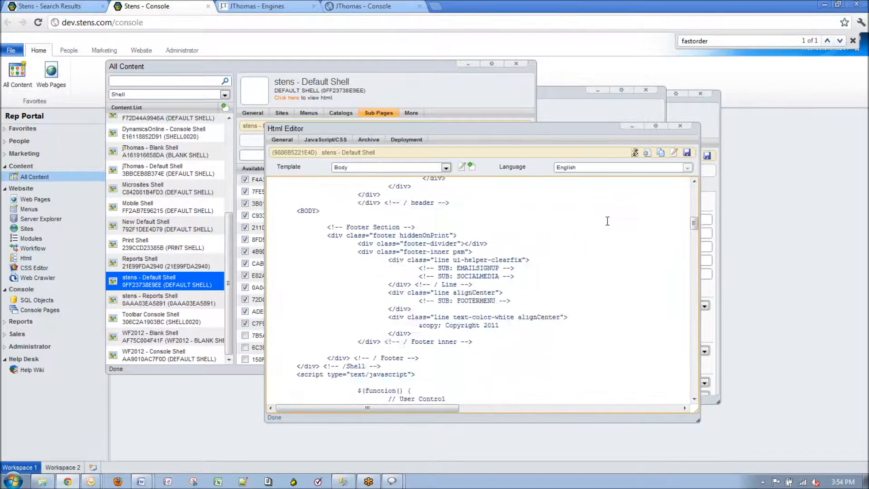
scroll(606, 221, up, 7)
key(ctrl+a)
click(244, 481)
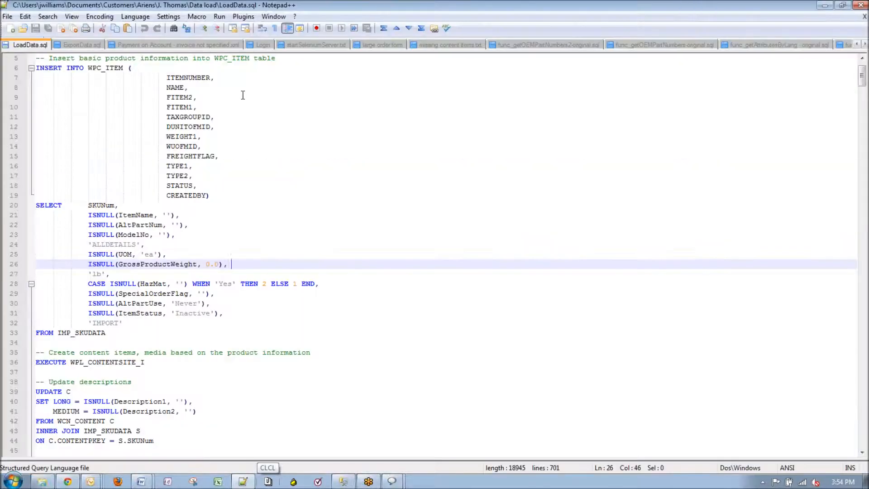
Paste the Default Shell code into a new HTML-language document in Notepad++
click(11, 29)
click(135, 16)
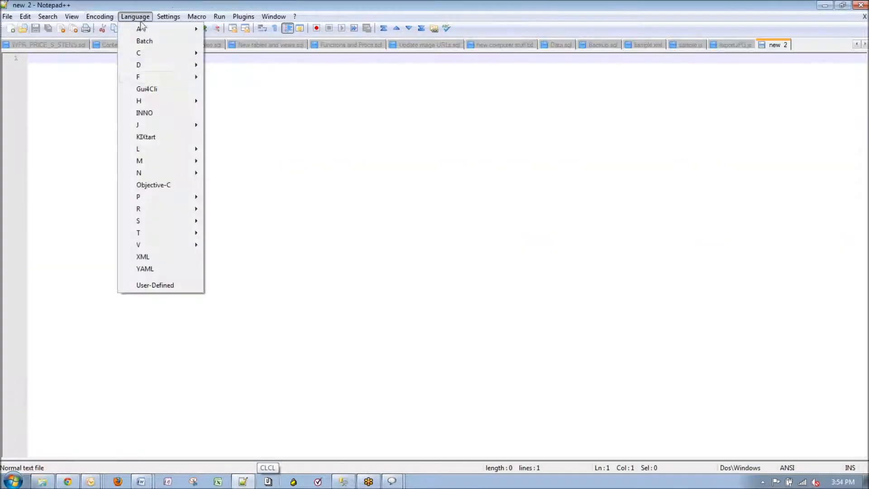
mouse_move(149, 101)
click(229, 113)
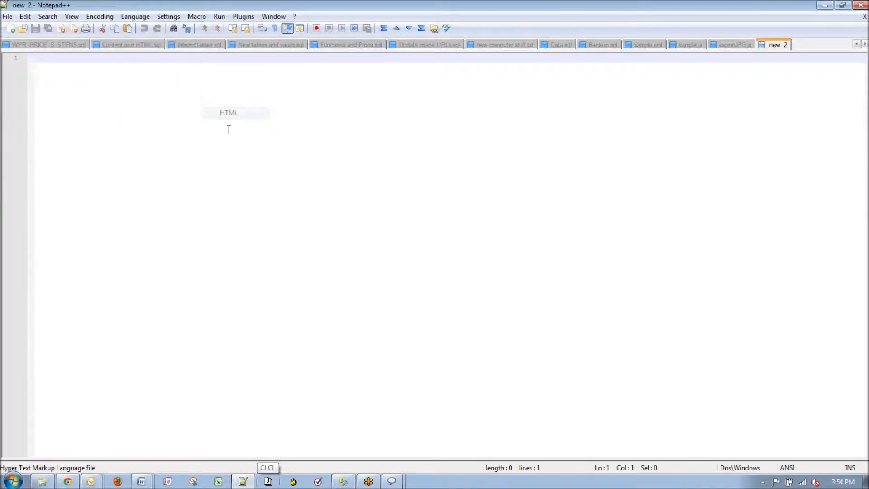
key(ctrl+v)
key(ctrl+Home)
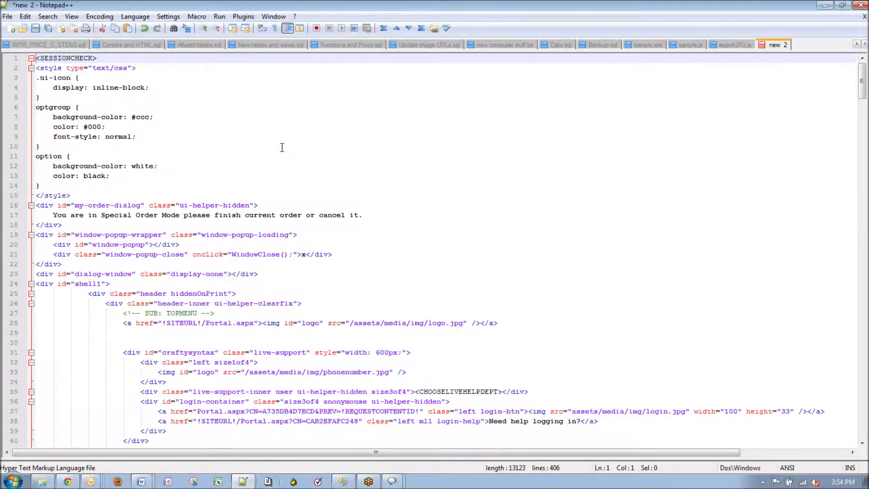
Search the pasted code for 'fastorder' using Normal search mode
key(ctrl+f)
text(fastorder)
key(Return)
key(Return)
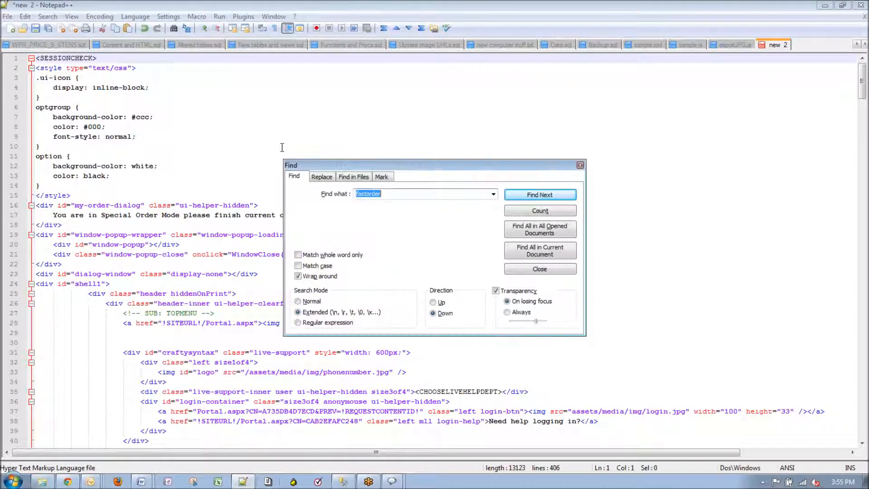
click(311, 302)
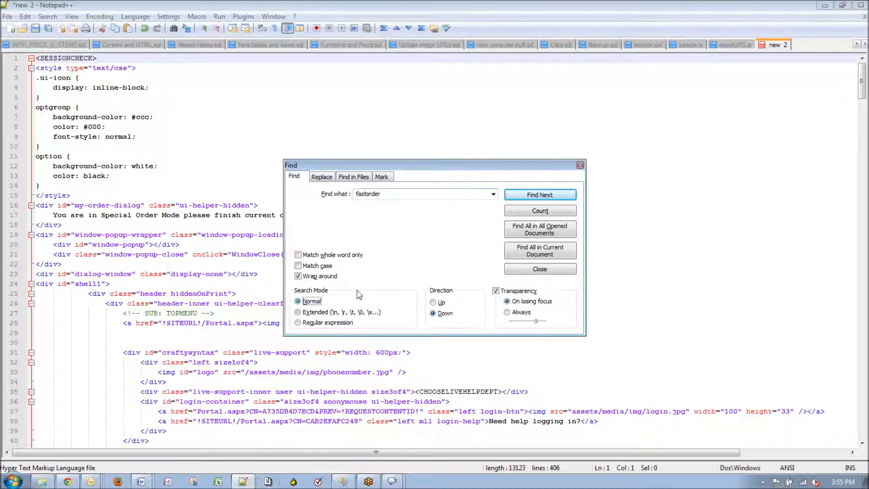
click(540, 195)
Search for 'fast' to find the fast-order form code at lines 286 and 298, then minimize Notepad++
click(458, 279)
text(fast)
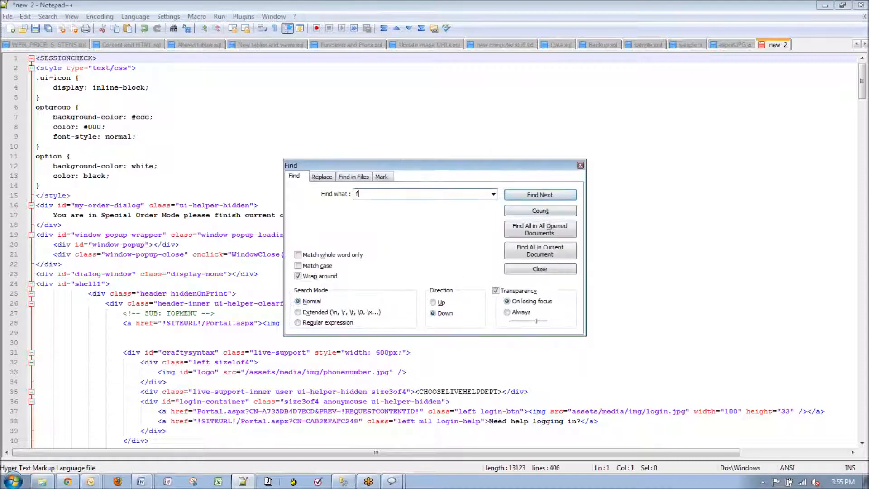
click(540, 195)
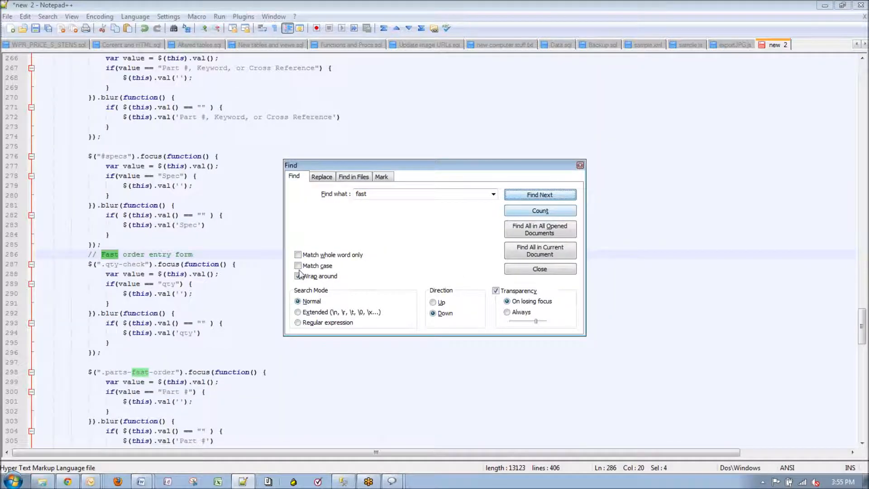
click(538, 198)
click(533, 198)
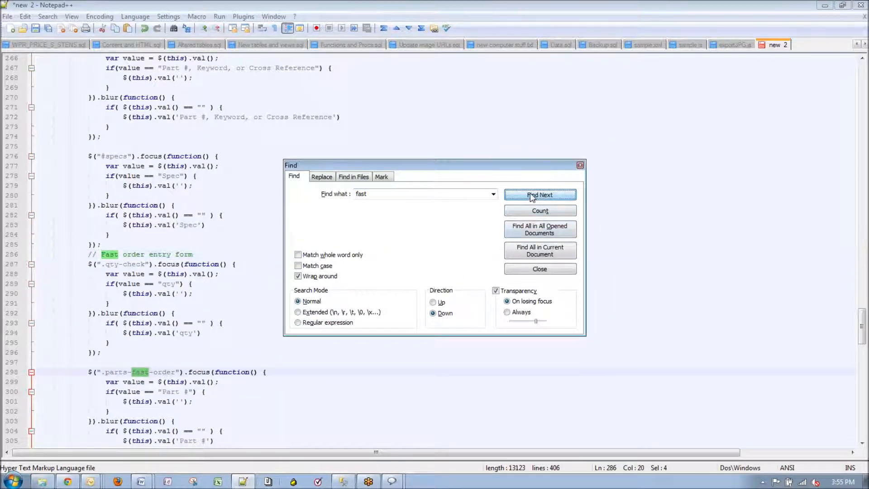
click(580, 164)
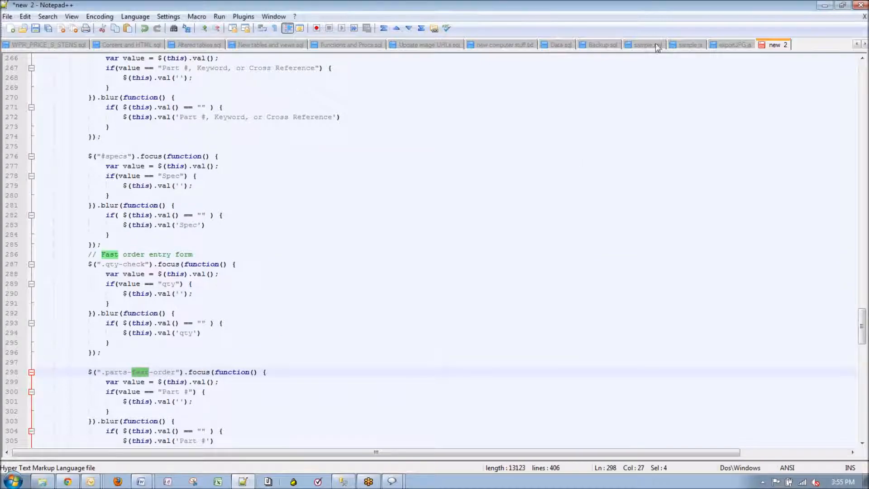
click(825, 6)
click(501, 265)
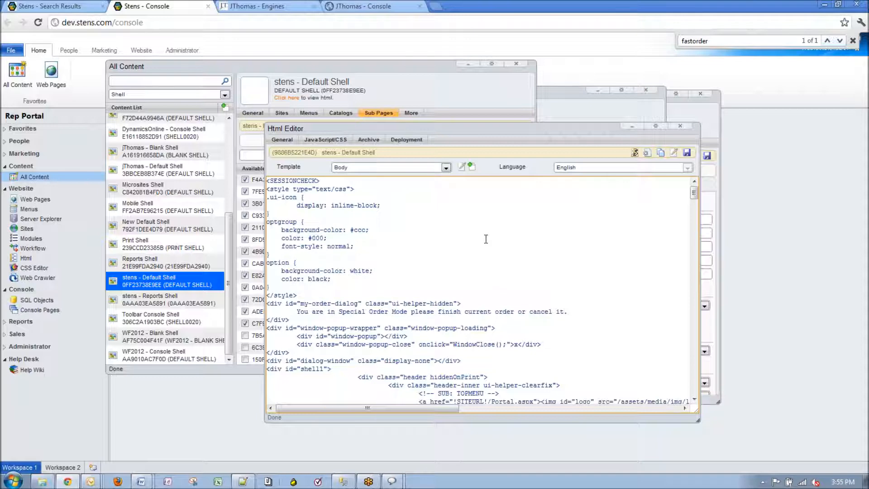
Glance at the storefront Search Results page, then close the Default Shell HTML editor
scroll(486, 239, down, 3)
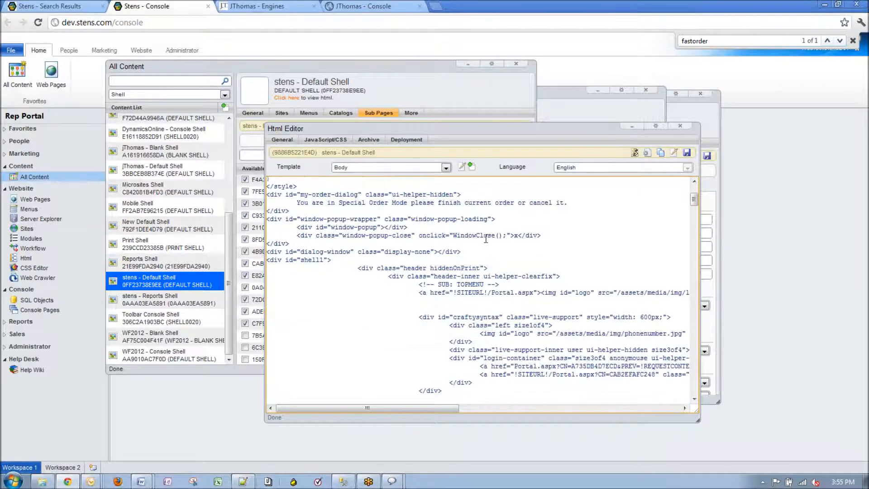
scroll(485, 233, up, 3)
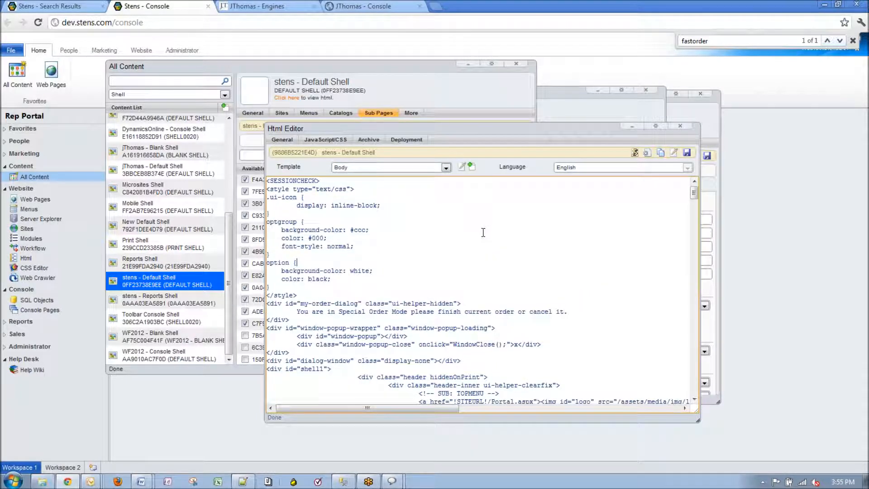
scroll(484, 229, down, 2)
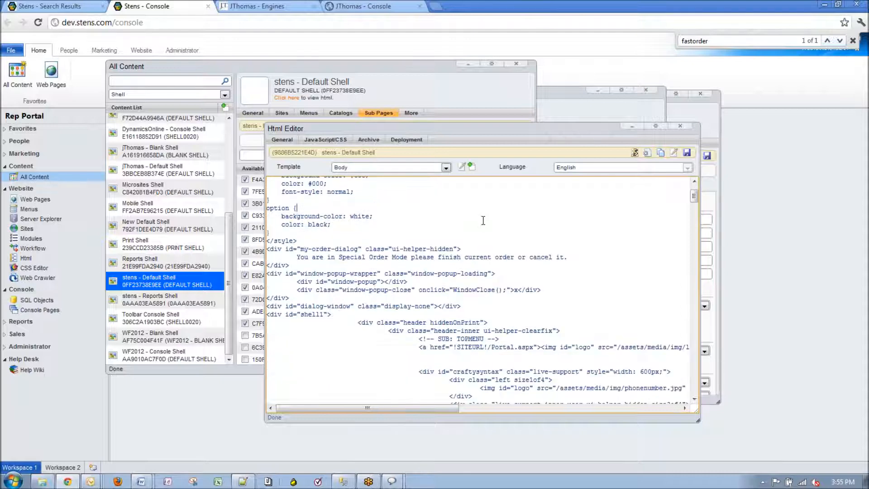
click(67, 6)
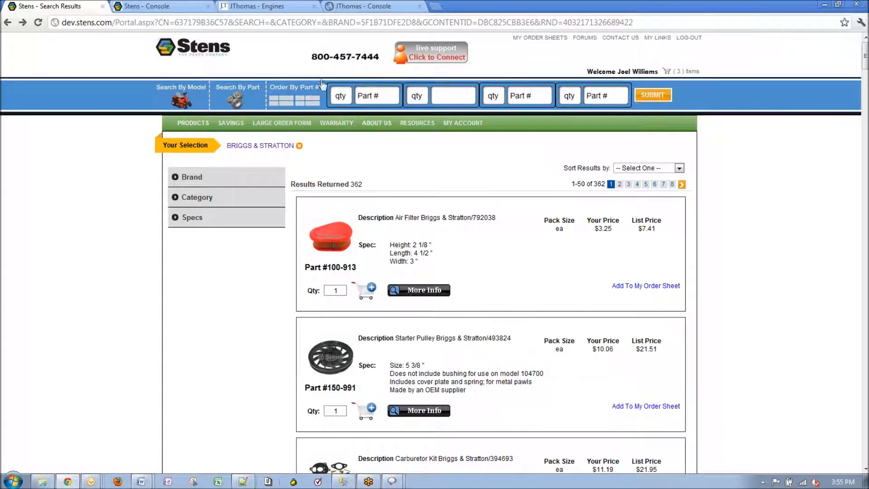
click(180, 7)
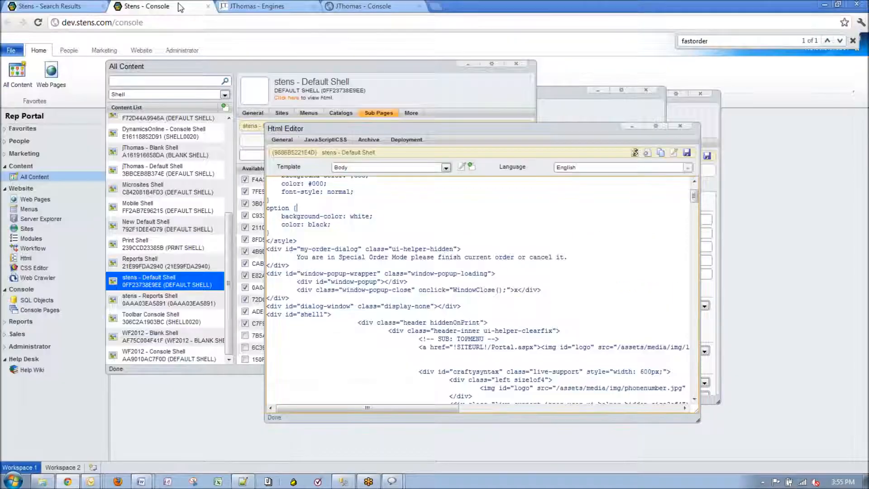
click(681, 126)
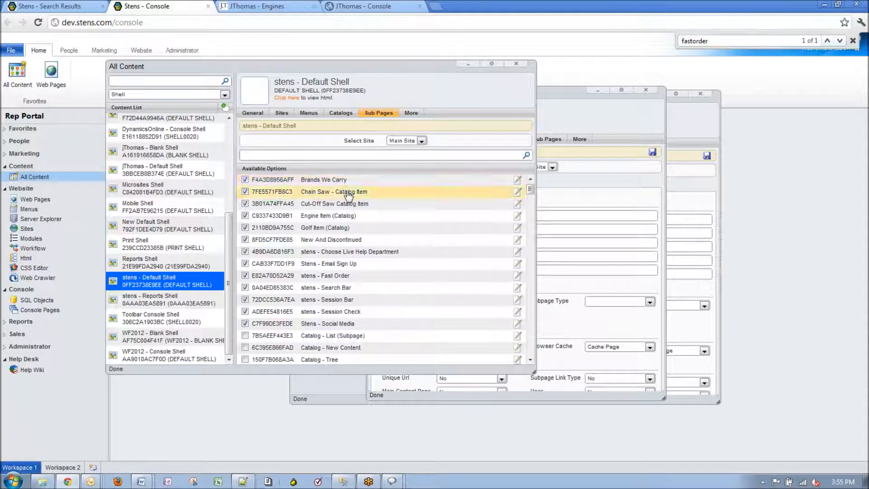
Open the stens - Search Bar HTML and highlight its <!-- SUB: FASTORDER--> comment
click(313, 280)
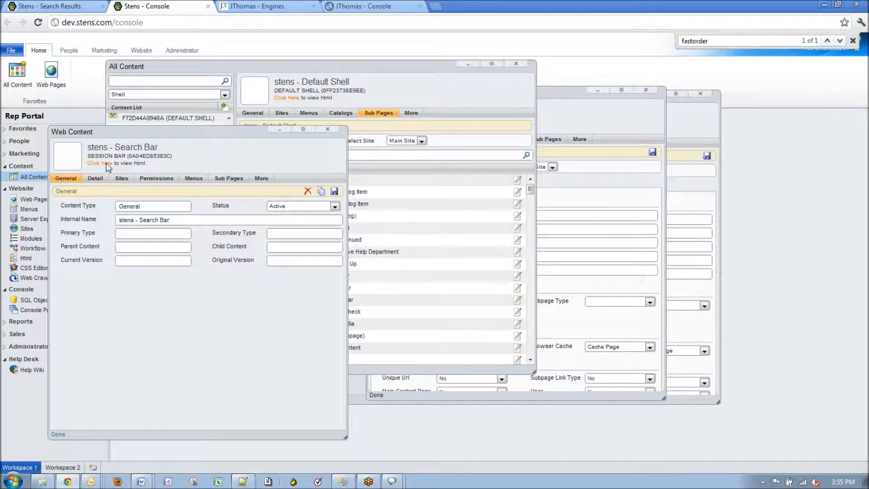
click(106, 162)
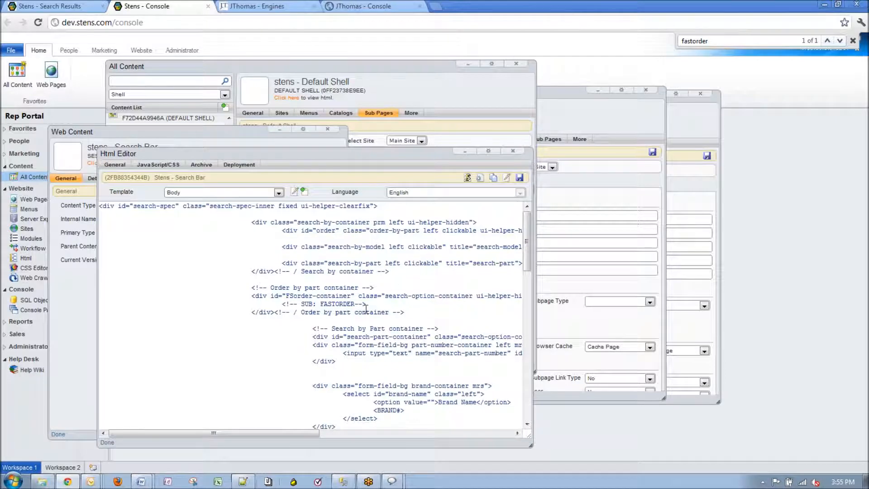
drag(366, 304, 284, 308)
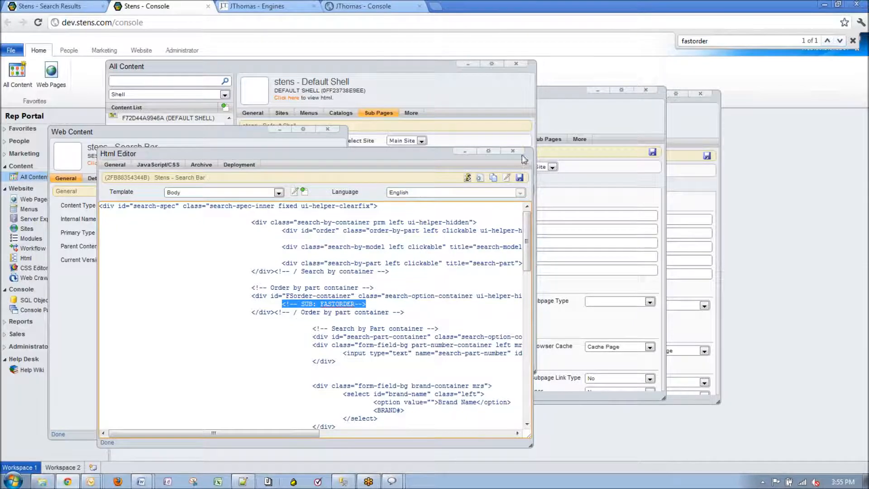
click(434, 85)
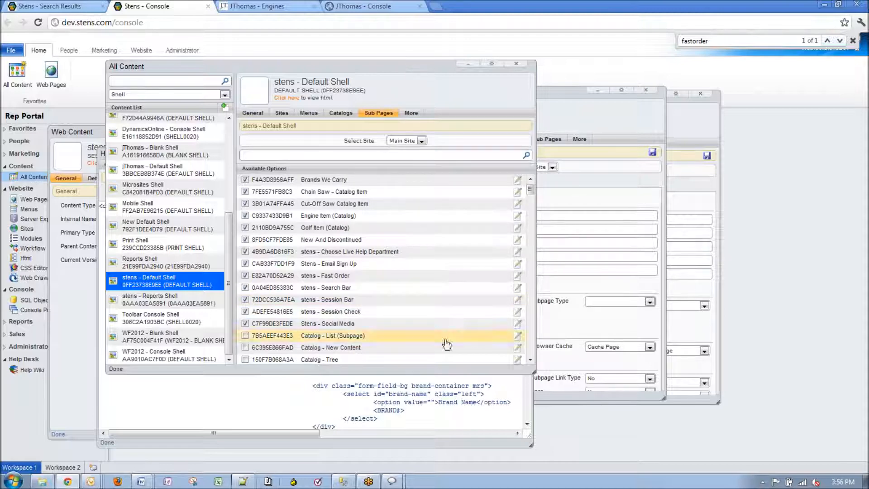
Close the Search Bar HTML editor and content windows, returning to the stens - Fast Order content
click(303, 402)
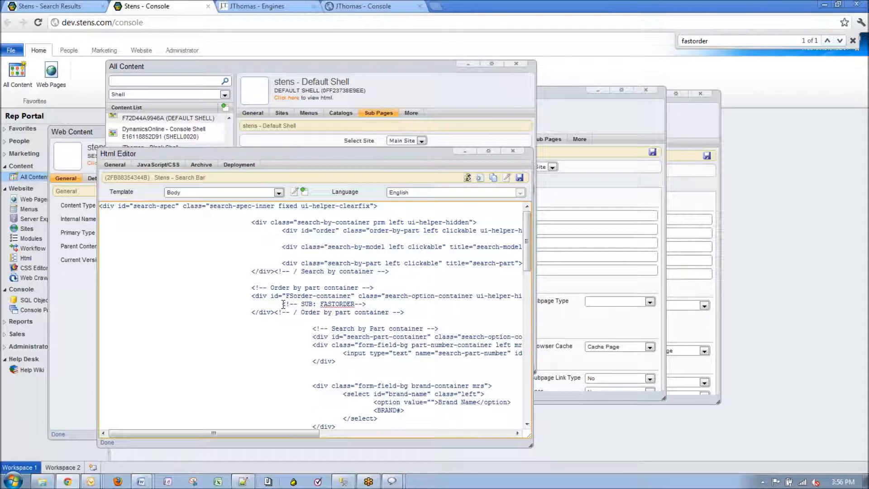
click(513, 153)
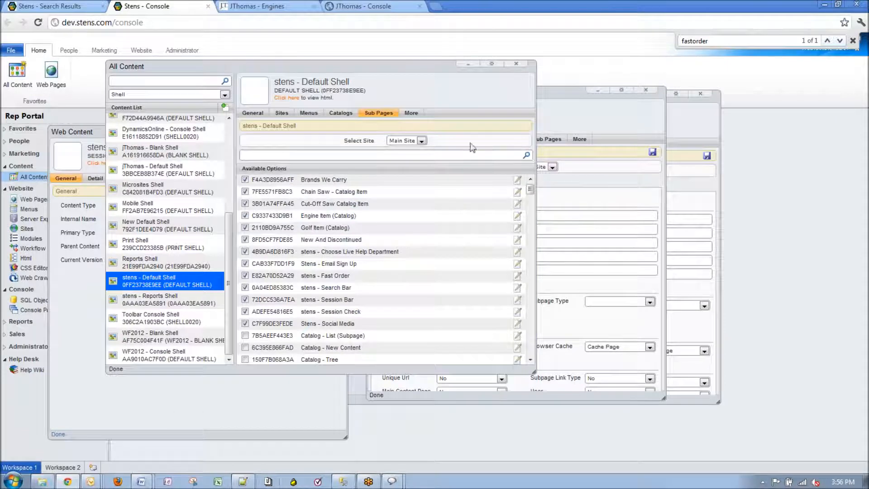
click(306, 397)
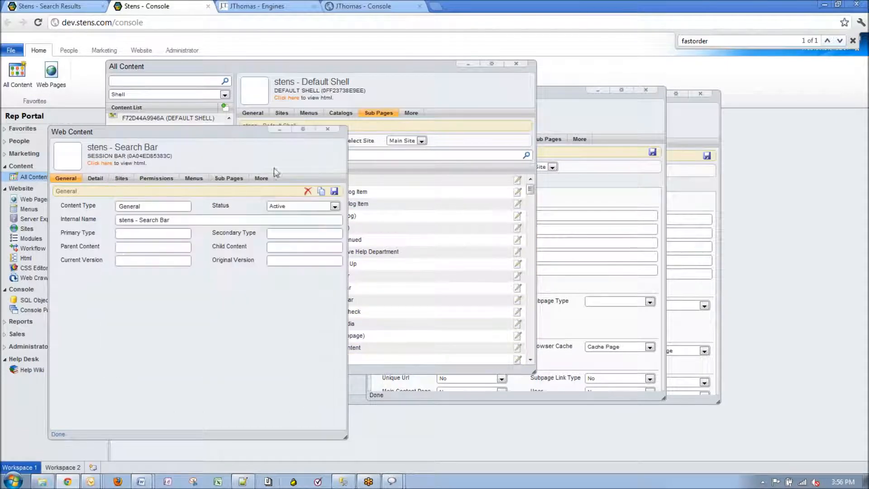
click(327, 130)
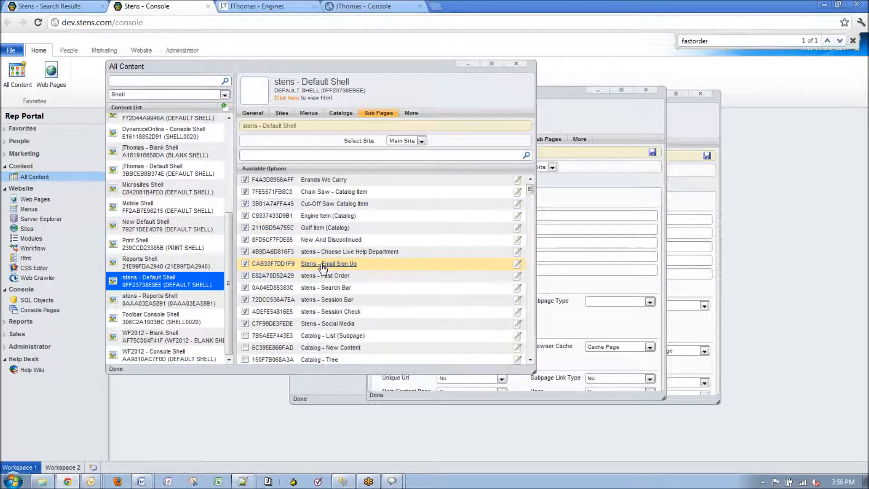
click(587, 293)
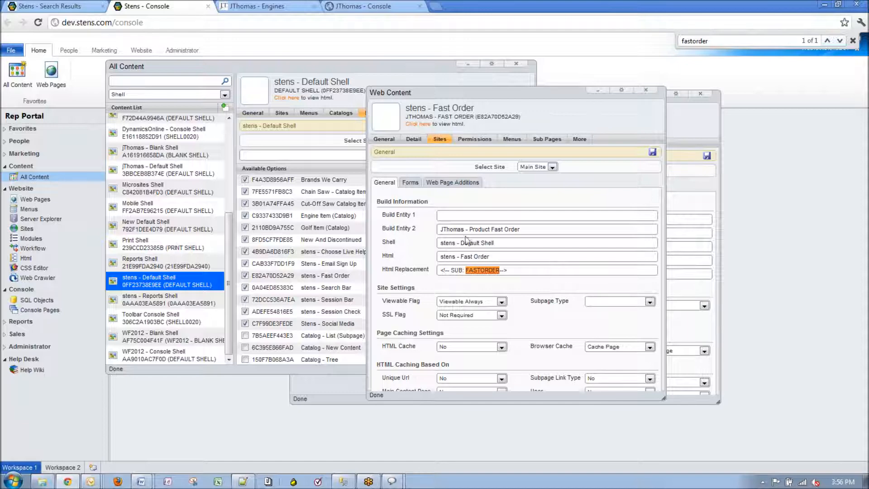
Dismiss the browser's fastorder find bar and bring the Default Shell Sub Pages list forward
click(853, 40)
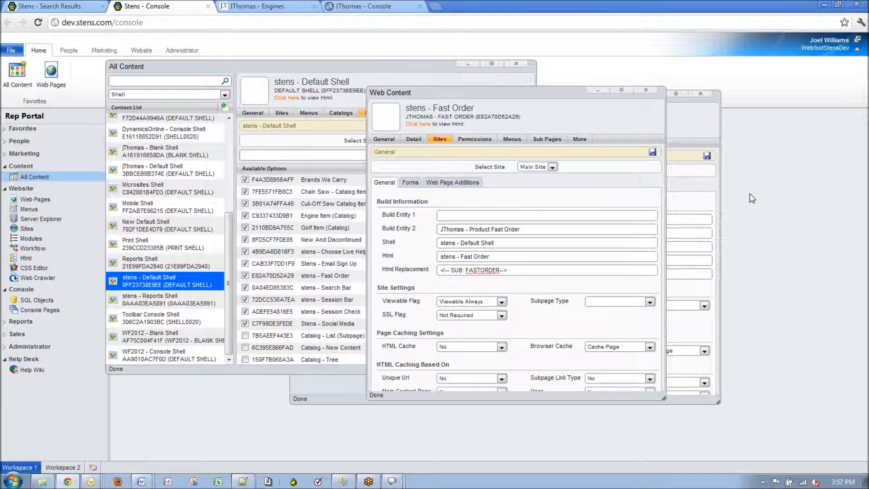
click(362, 62)
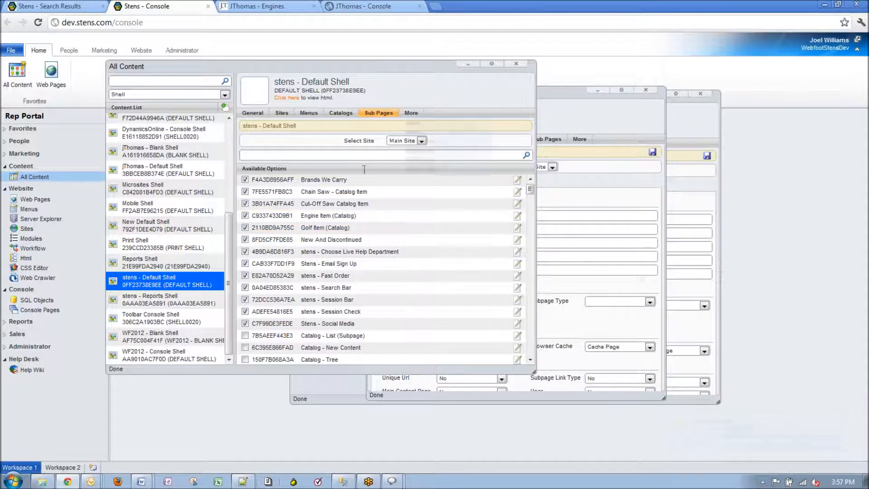
Check the Fast Order link's Sort value 10000 without changes, then open Stens - Search Results content
click(517, 276)
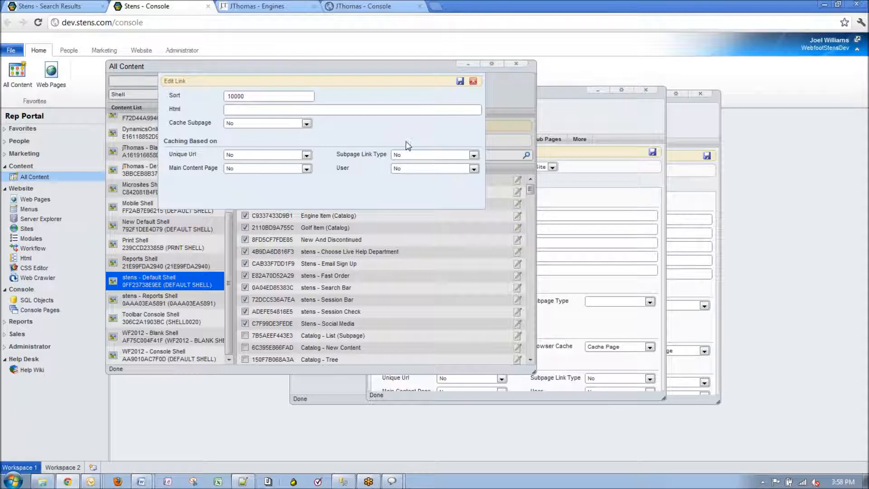
drag(270, 96, 105, 115)
click(328, 101)
click(473, 81)
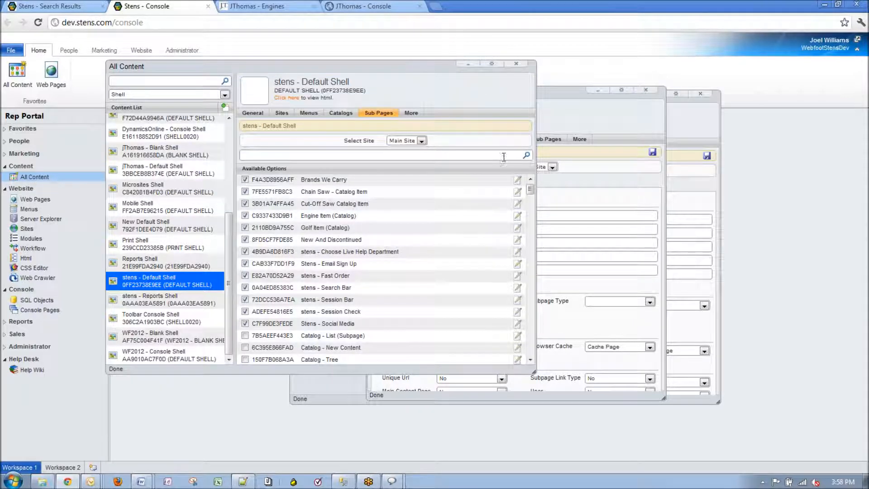
click(538, 121)
click(687, 126)
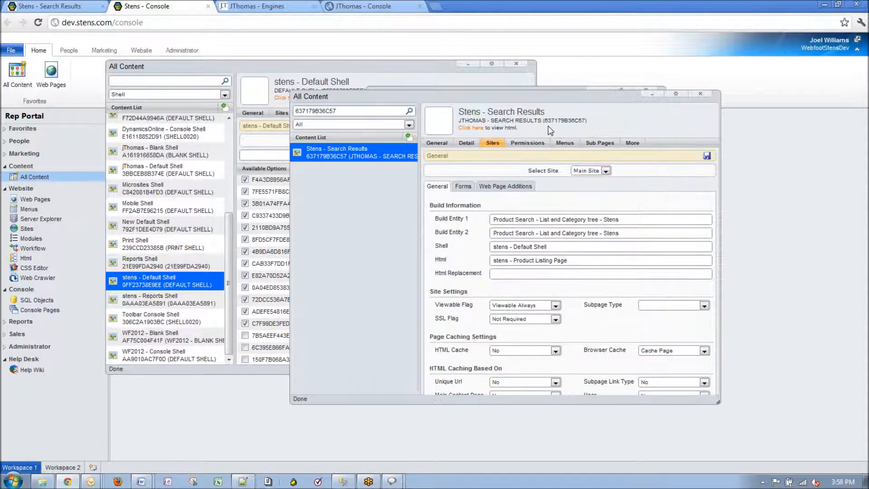
List the Search Results sub-page links, then switch to the storefront Briggs & Stratton results page
click(600, 144)
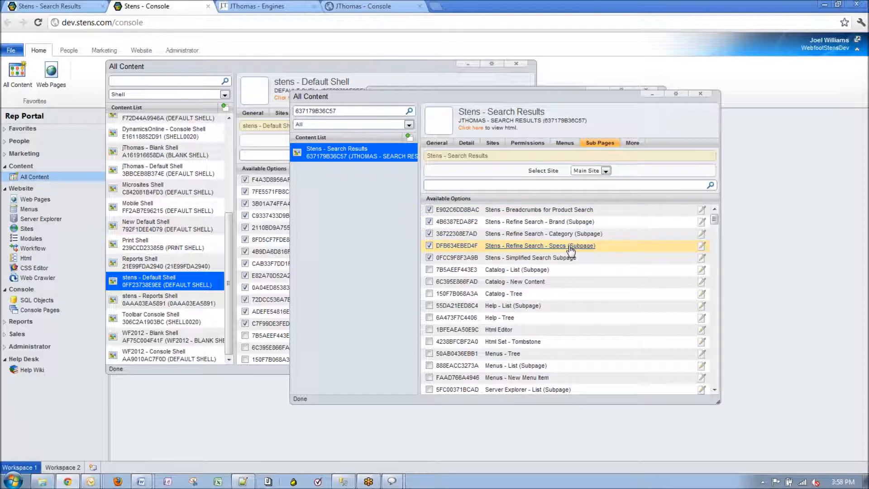
click(63, 6)
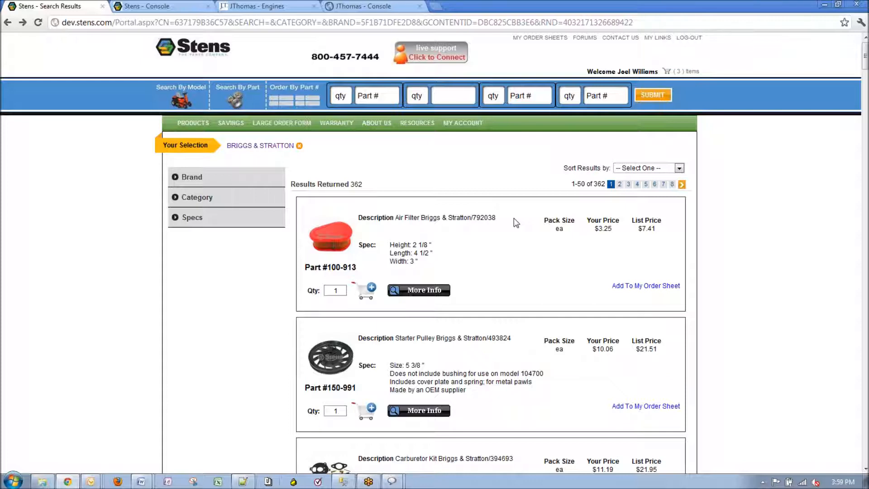
Toggle the Brand and Category filters, then expand Specs showing AMP Style, Coil Length and Color
click(192, 177)
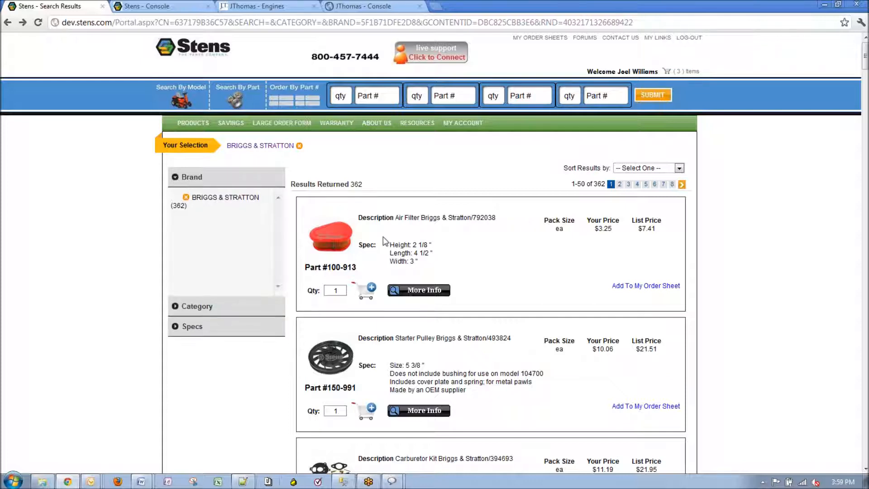
click(183, 308)
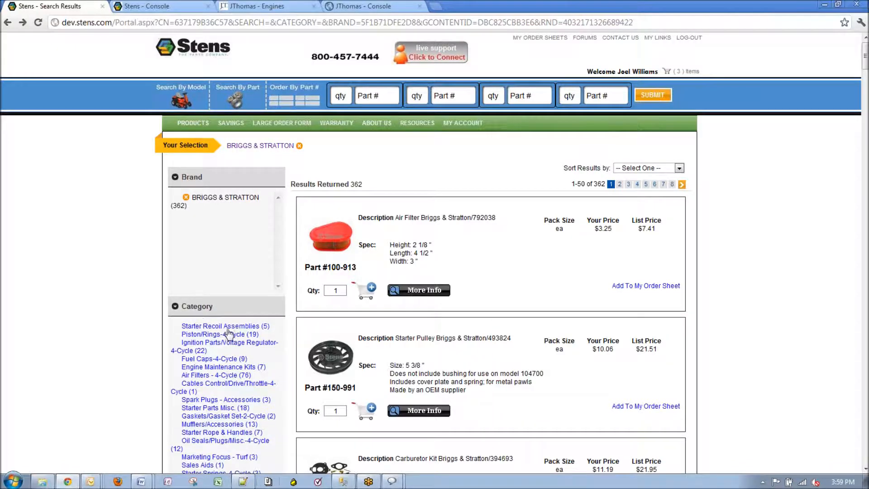
click(176, 307)
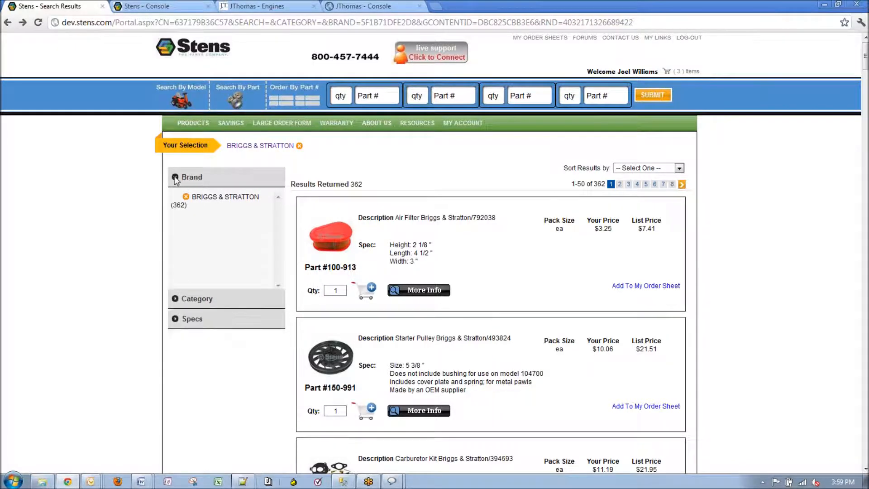
click(176, 179)
click(176, 217)
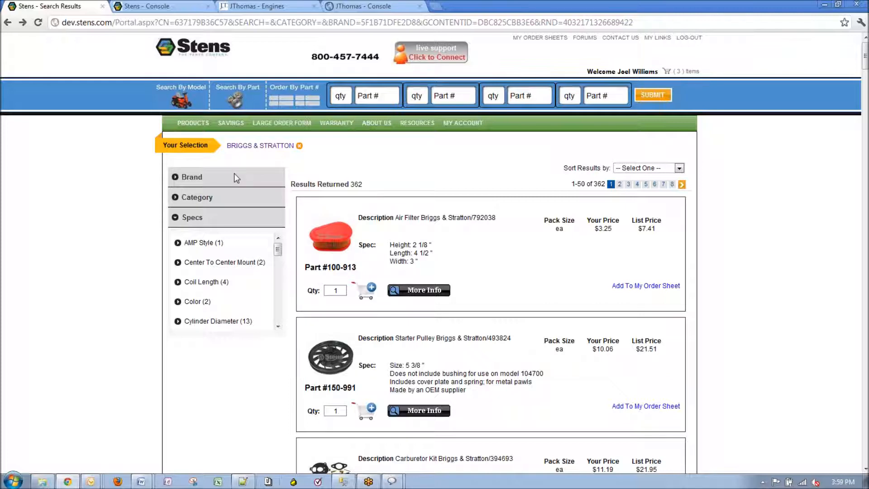
Collapse and re-expand the Specs filter, then return to the Stens console
click(175, 218)
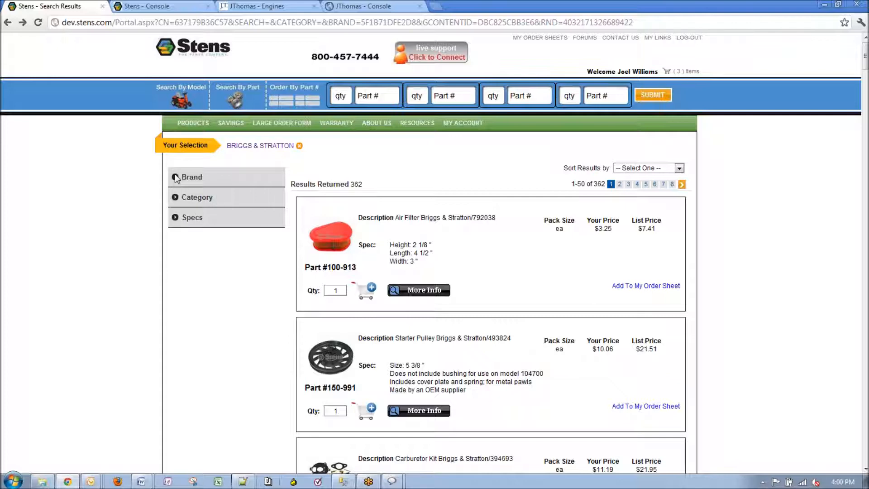
click(177, 217)
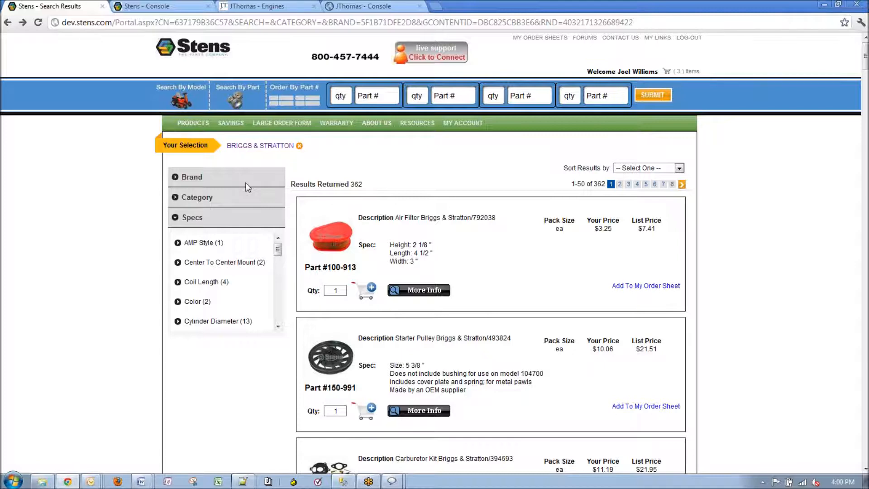
click(178, 6)
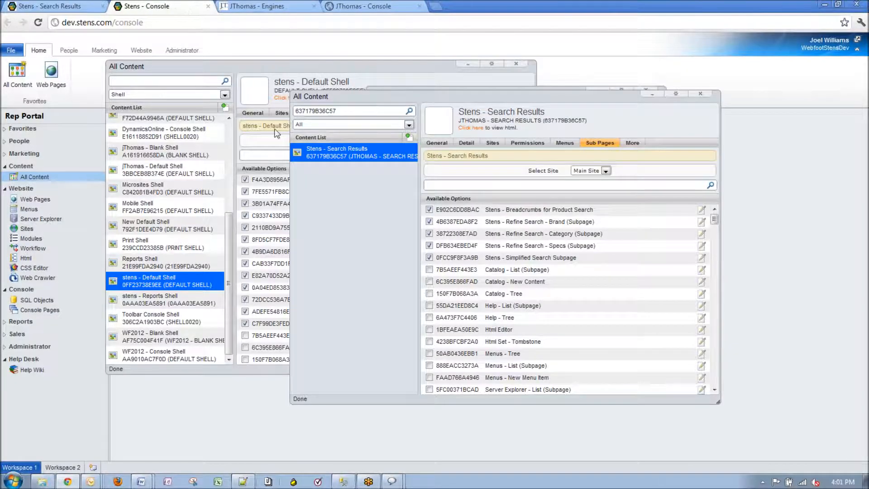
click(701, 210)
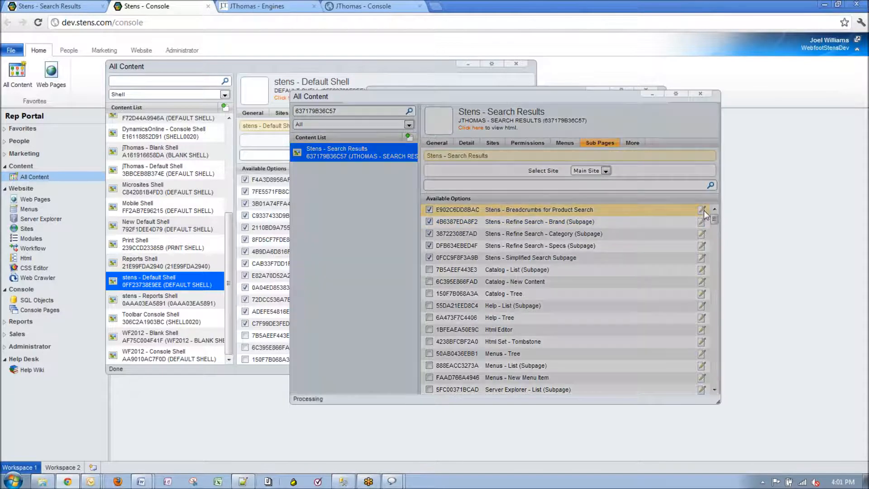
click(657, 112)
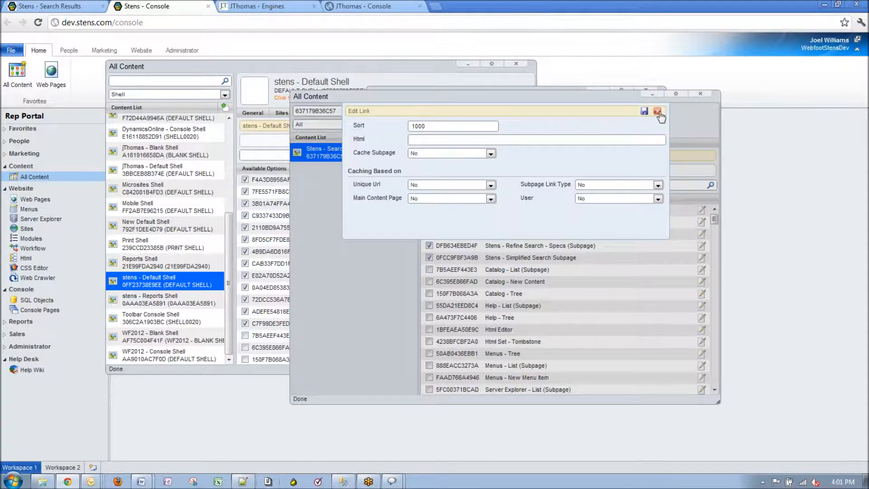
click(700, 246)
click(493, 154)
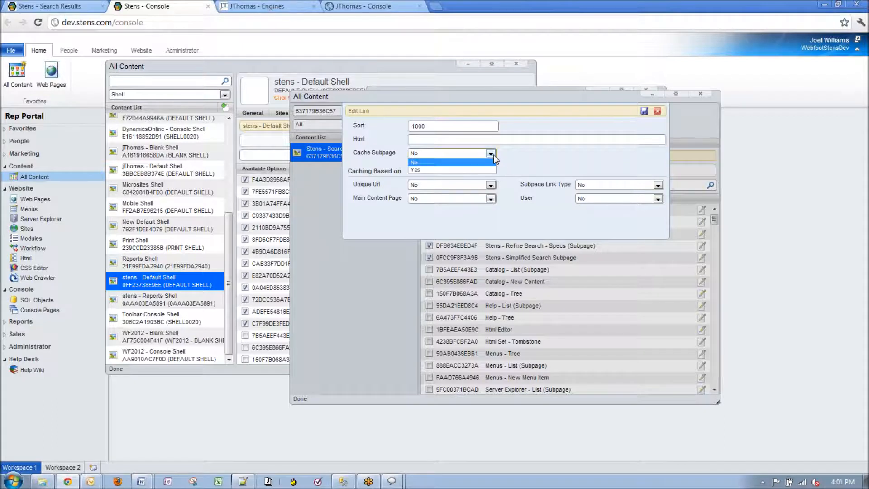
click(514, 154)
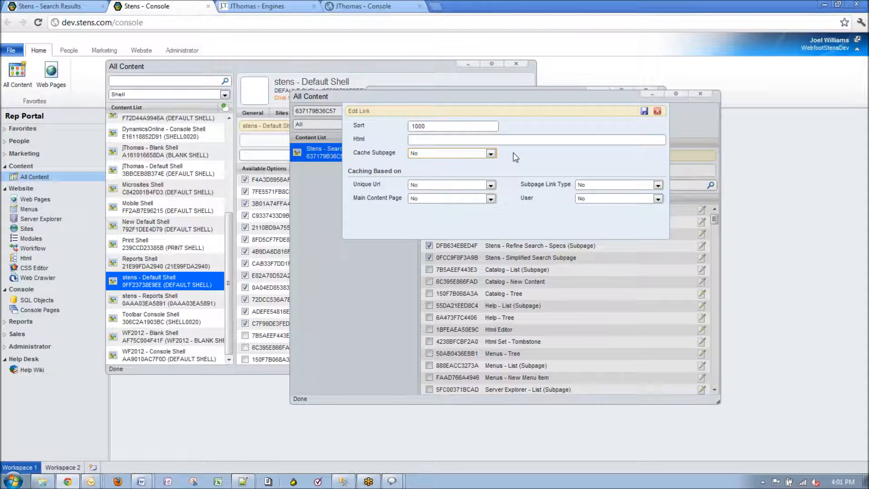
click(658, 112)
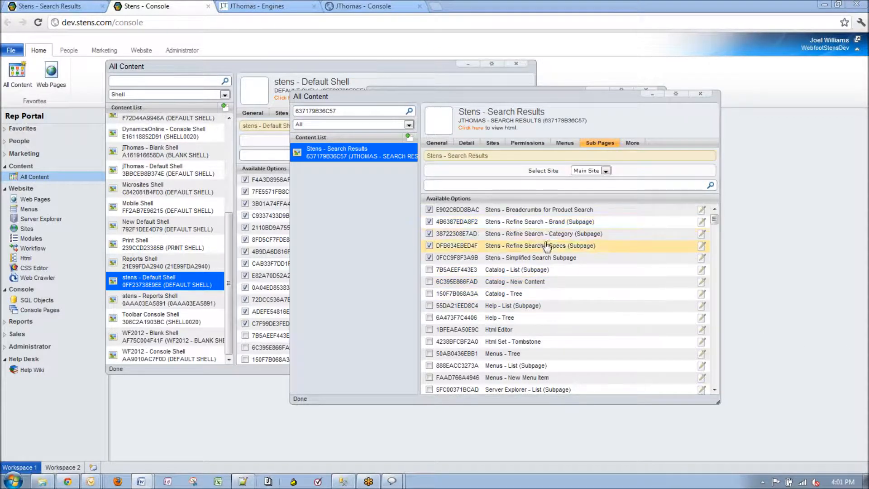
Close Search Results and change Fast Order's Html Replacement from <!-- SUB: FASTORDER--> to <FASTORDER>
click(702, 94)
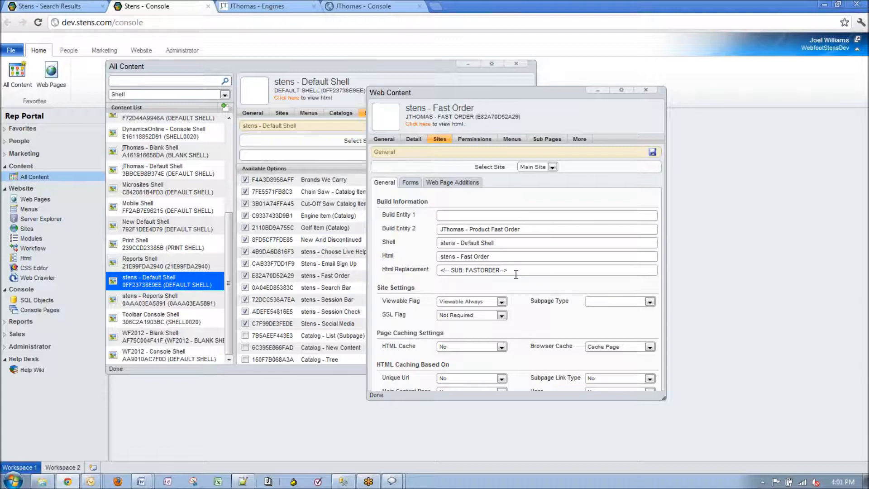
drag(508, 271, 431, 270)
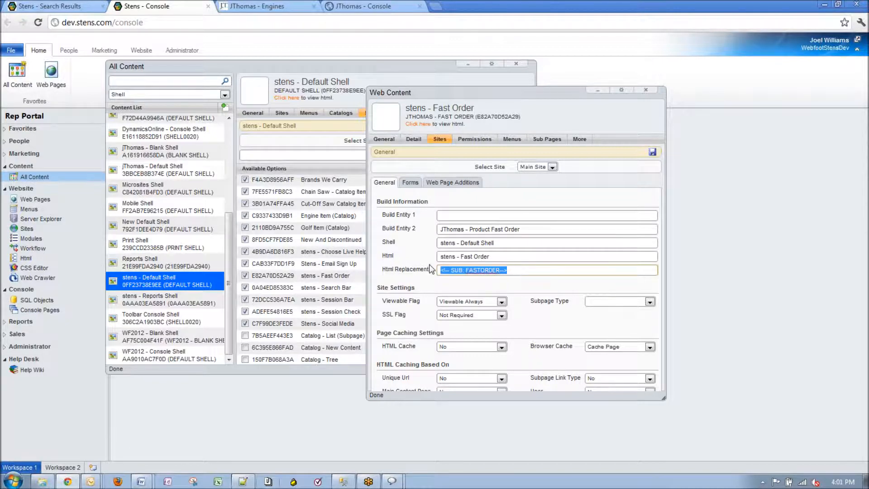
click(510, 272)
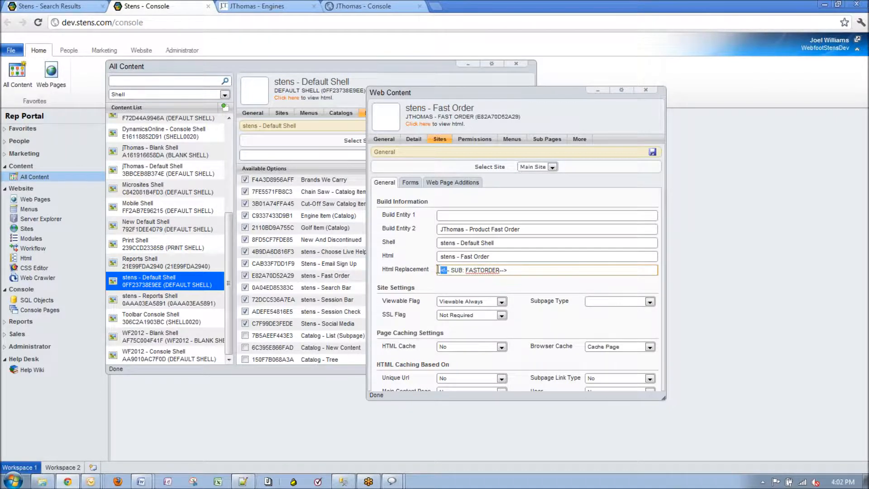
drag(450, 270, 430, 269)
click(508, 269)
key(BackSpace)
key(Left)
key(Left)
key(Left)
key(Left)
key(Left)
key(Left)
key(Left)
key(BackSpace)
key(BackSpace)
key(BackSpace)
key(BackSpace)
key(BackSpace)
key(BackSpace)
key(BackSpace)
key(BackSpace)
View the Default Shell HTML, close it, and bring the Fast Order content forward
click(283, 99)
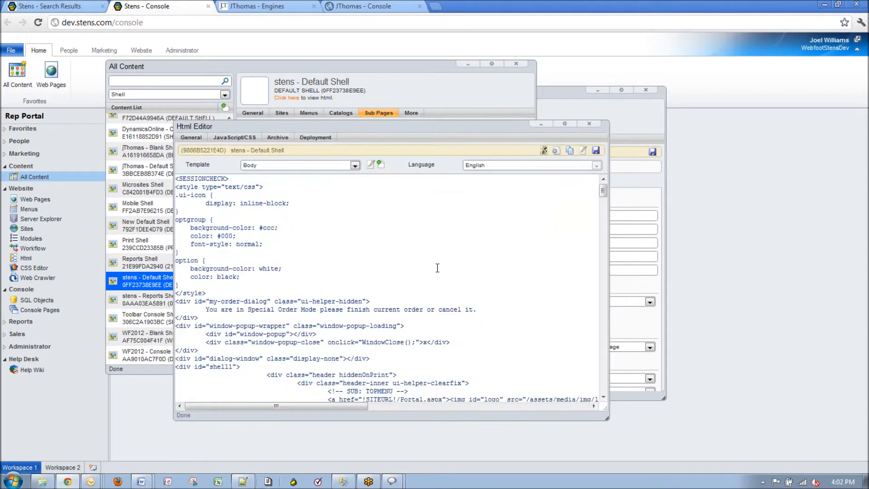
click(589, 124)
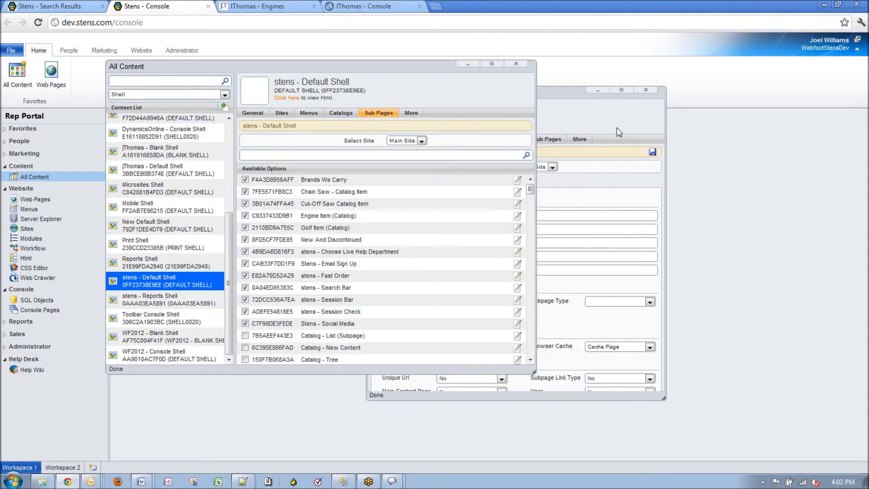
click(591, 113)
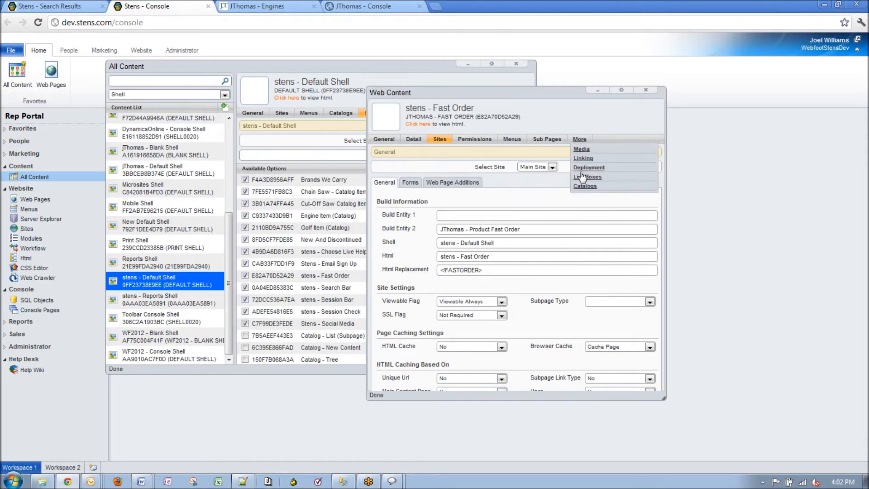